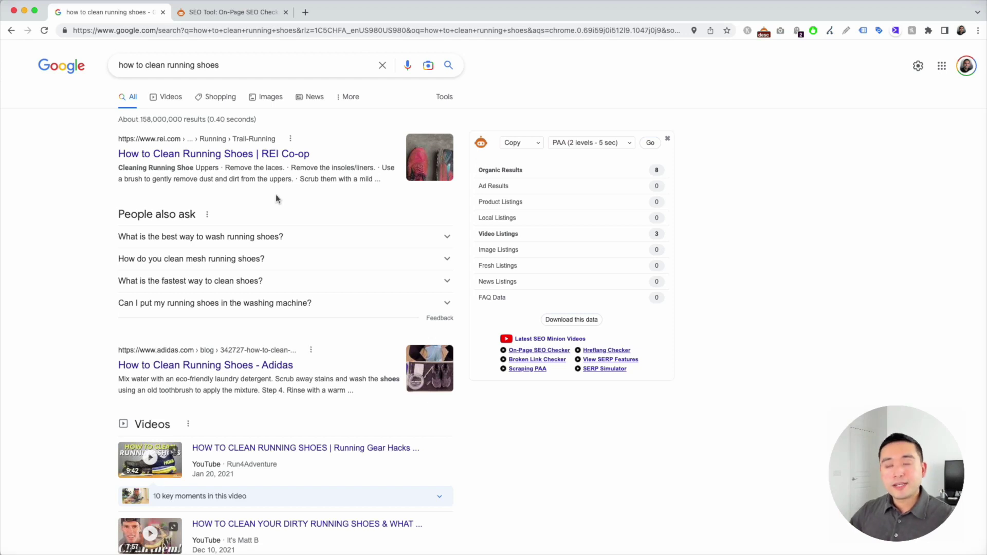
Expand the first People also ask question, 'What is the best way to wash running shoes?'.
click(446, 237)
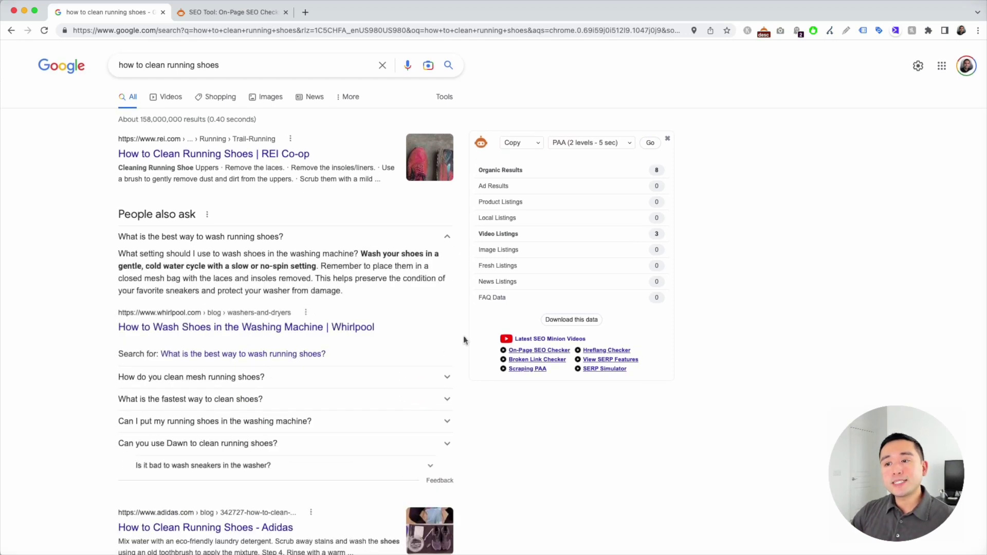
Expand 'How do you clean mesh running shoes?' to show Nike's 8-step hand-wash answer.
click(446, 377)
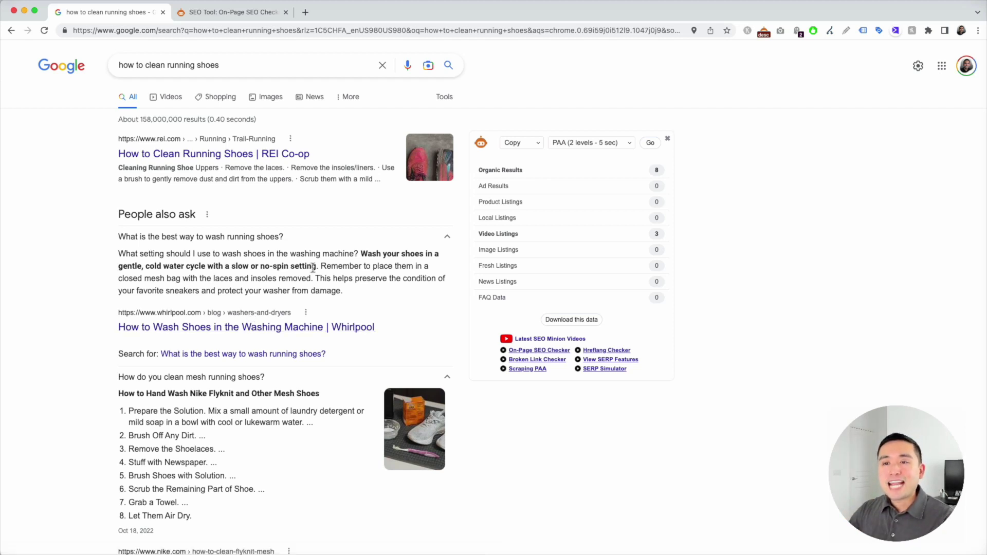
scroll(312, 271, down, 6)
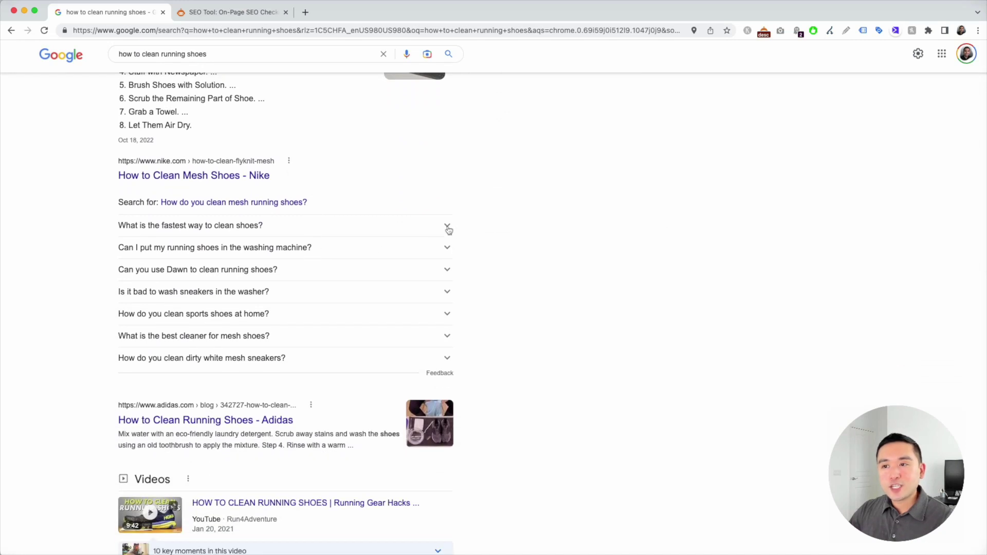
Expand the 'What is the fastest way to clean shoes?' question.
click(447, 227)
scroll(352, 280, down, 3)
scroll(267, 355, down, 2)
scroll(270, 358, up, 1)
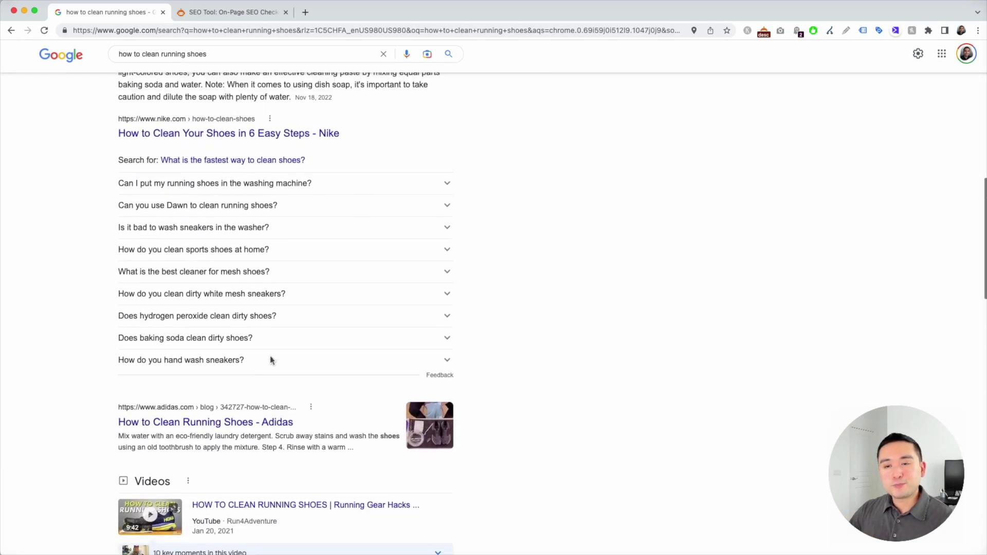
Expand 'Can I put my running shoes in the washing machine?' to reveal its answer.
click(446, 190)
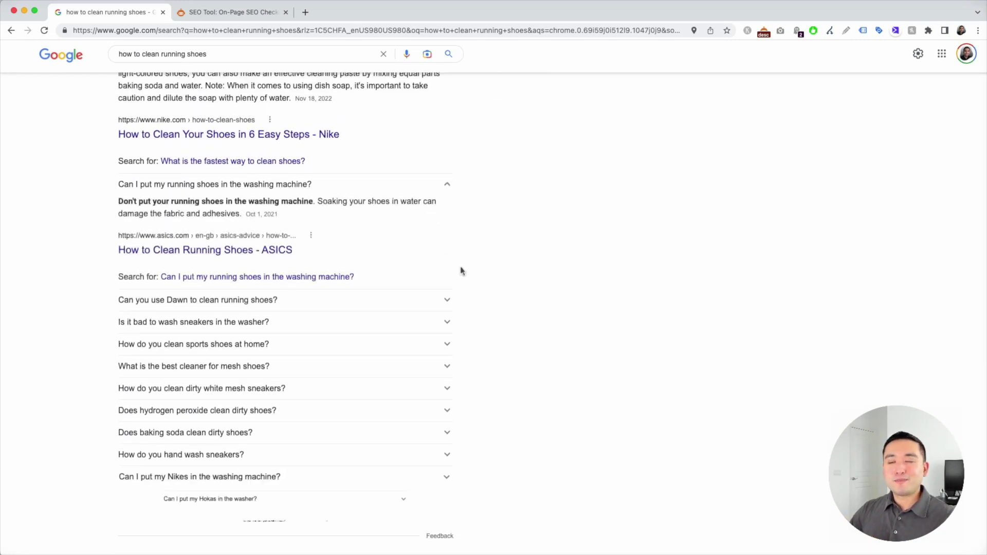
scroll(371, 402, up, 3)
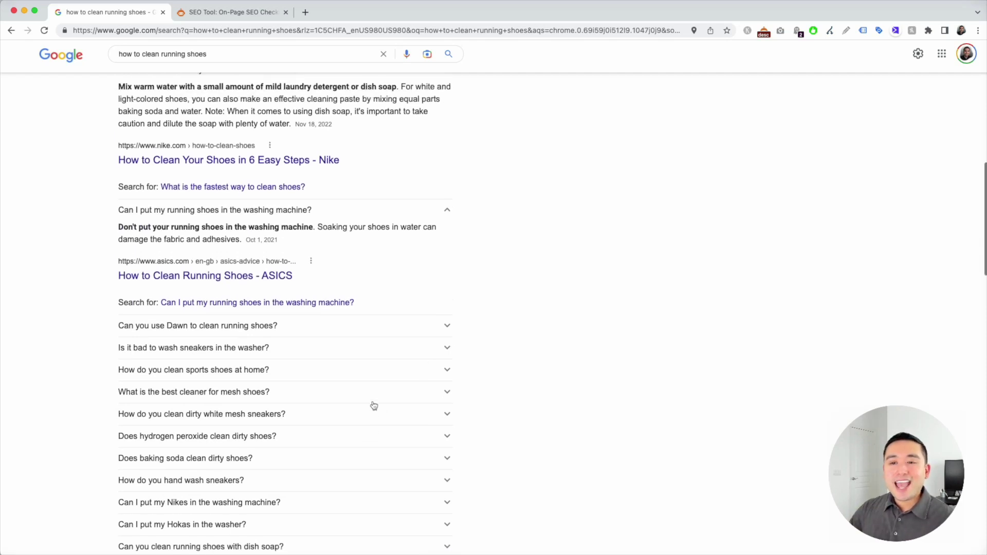
scroll(369, 398, up, 4)
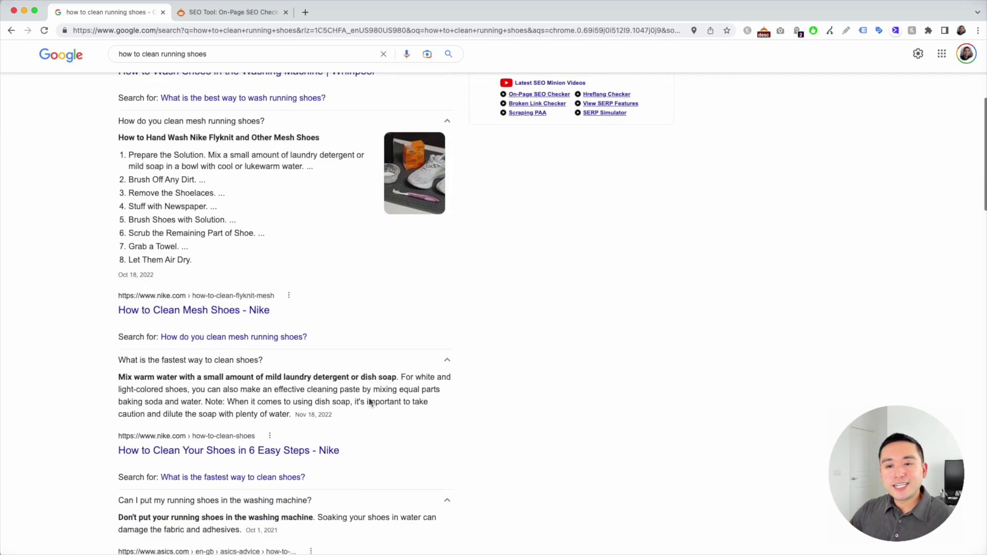
scroll(368, 398, down, 6)
scroll(368, 402, up, 5)
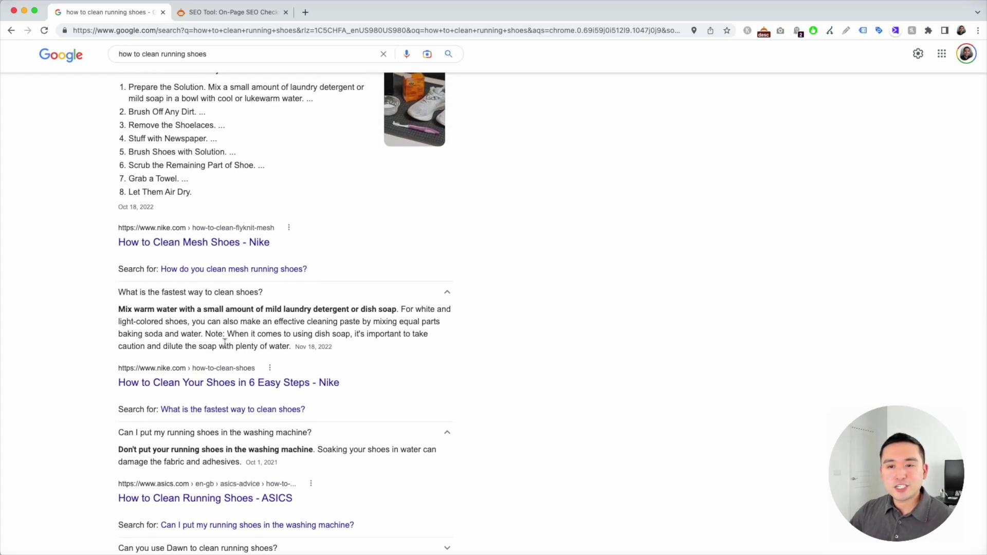
Scroll back up the results and view the SEO Minion homepage in the second tab.
scroll(219, 385, up, 3)
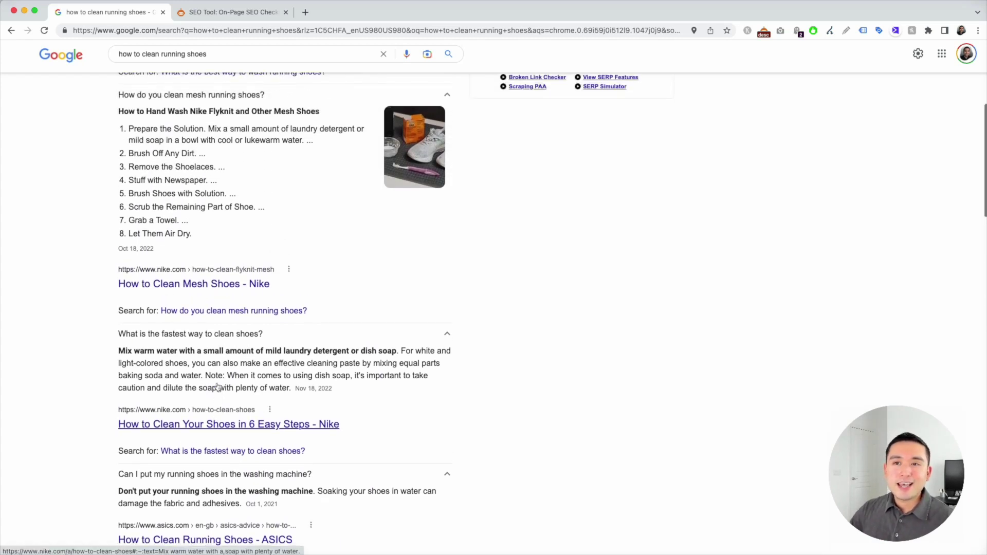
scroll(217, 385, up, 3)
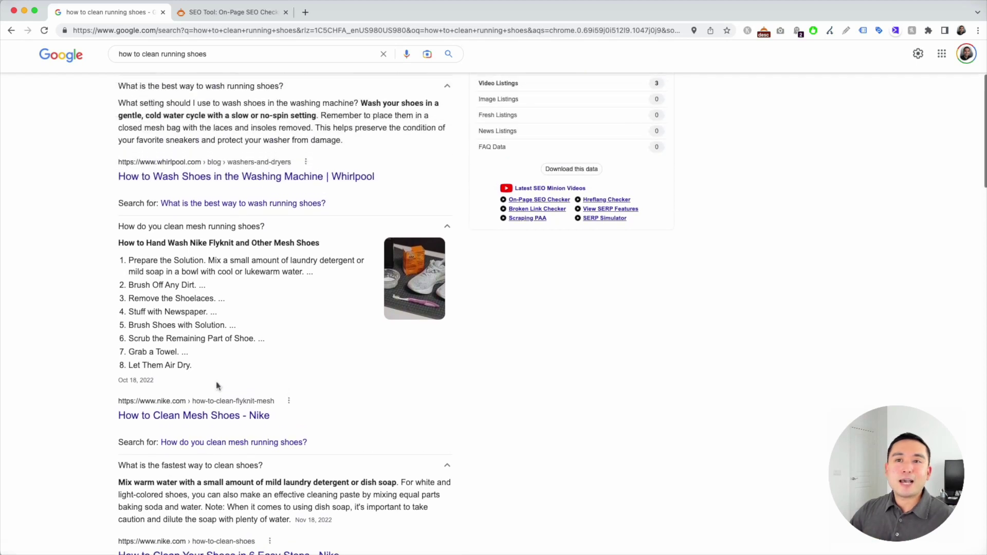
scroll(221, 358, down, 5)
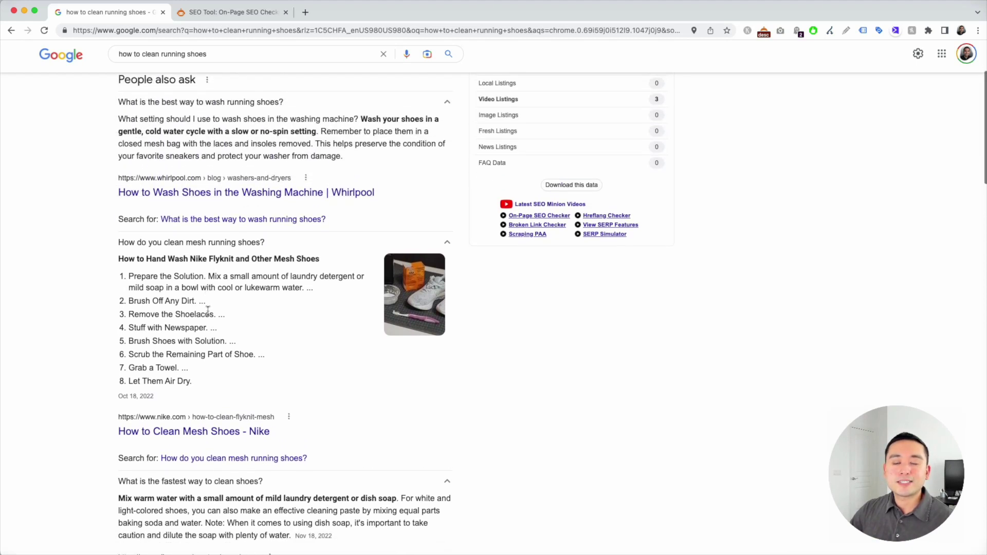
scroll(226, 359, up, 7)
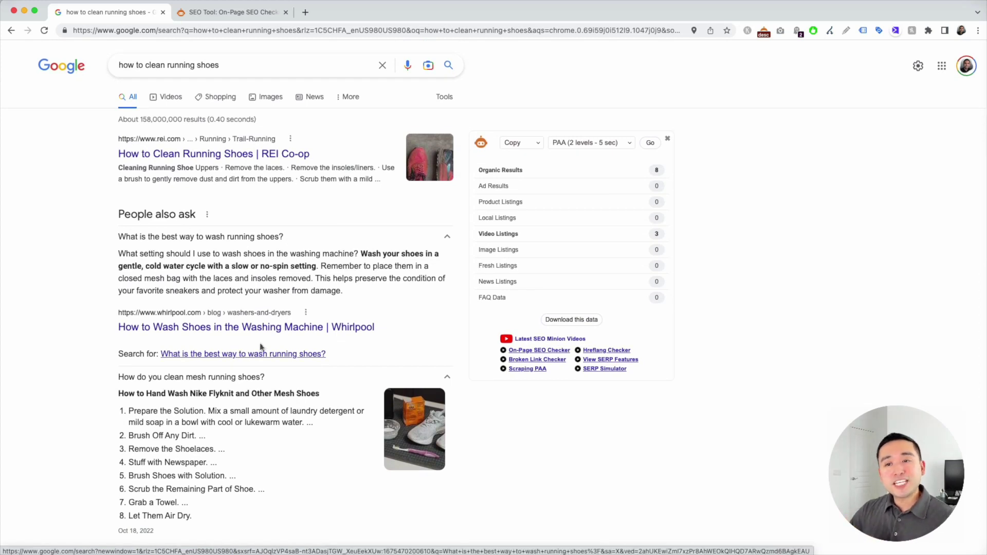
scroll(229, 250, down, 5)
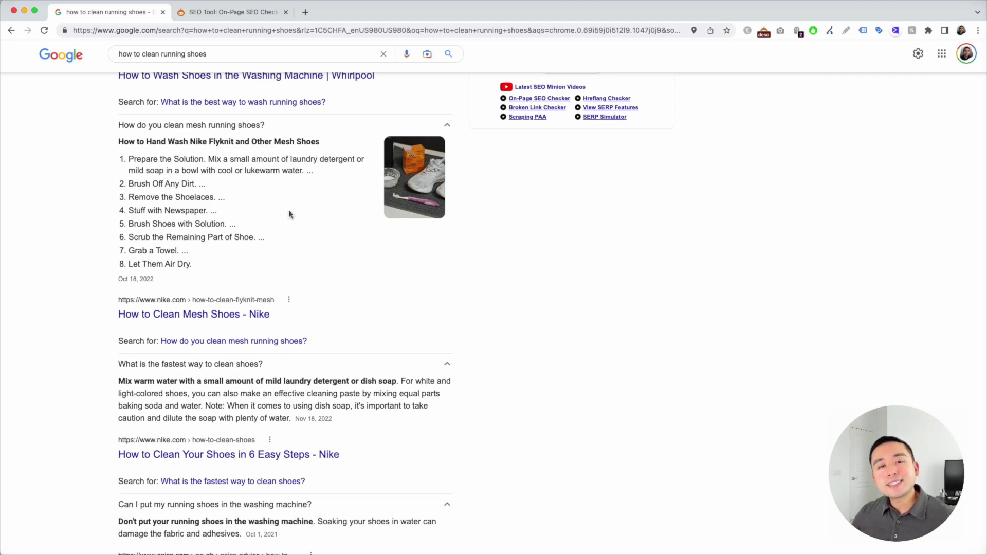
scroll(290, 214, up, 5)
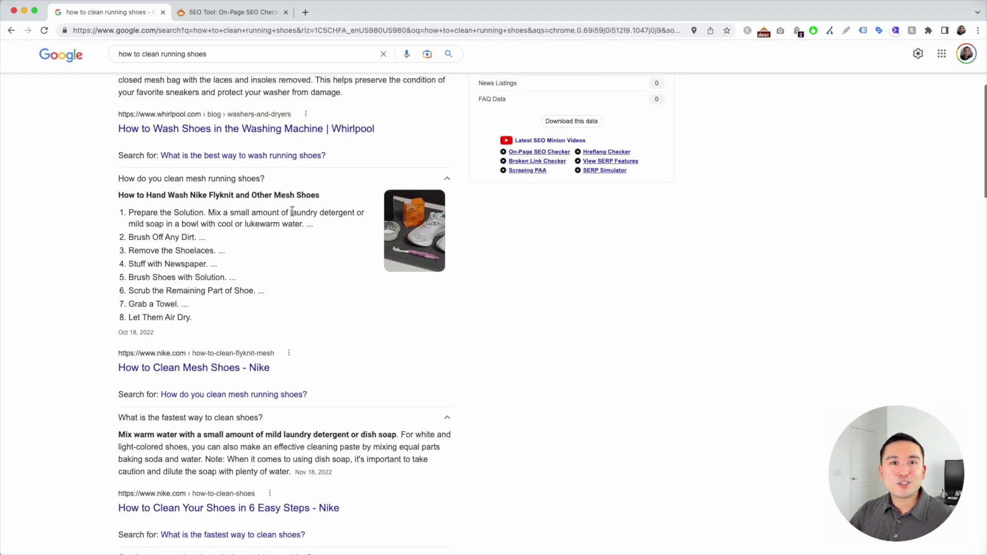
click(244, 13)
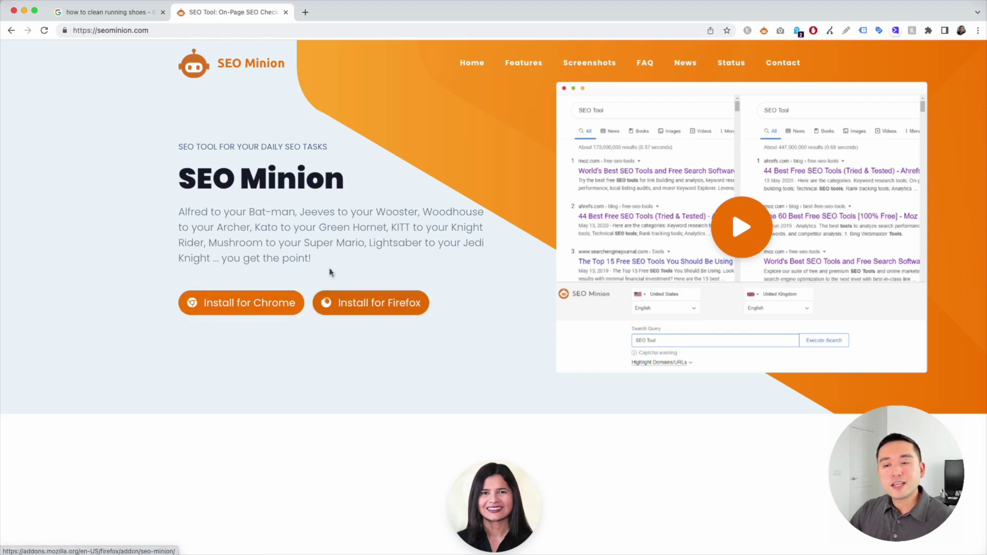
click(129, 13)
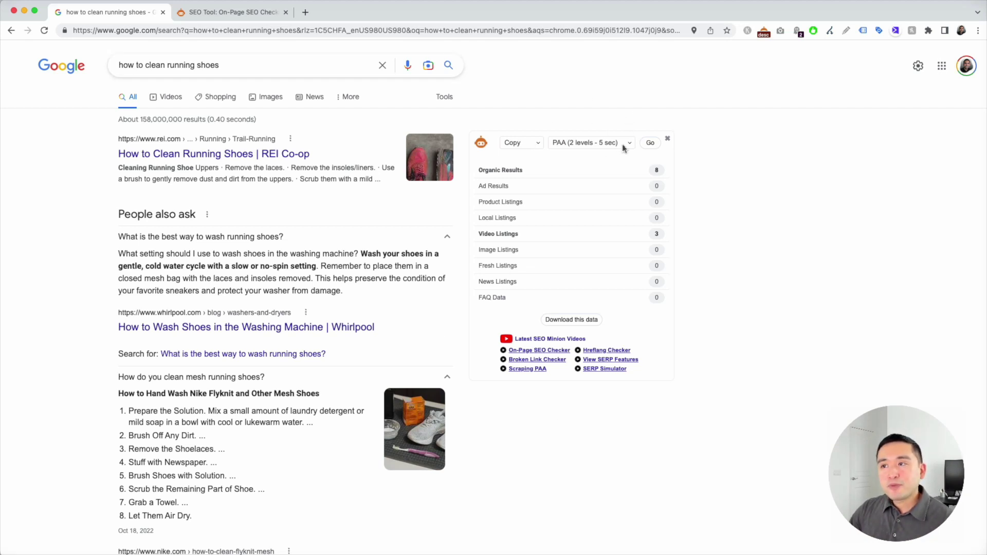
Keep SEO Minion's output on Copy, choose 'PAA (2 levels - 5 sec)' and start the scrape.
click(536, 144)
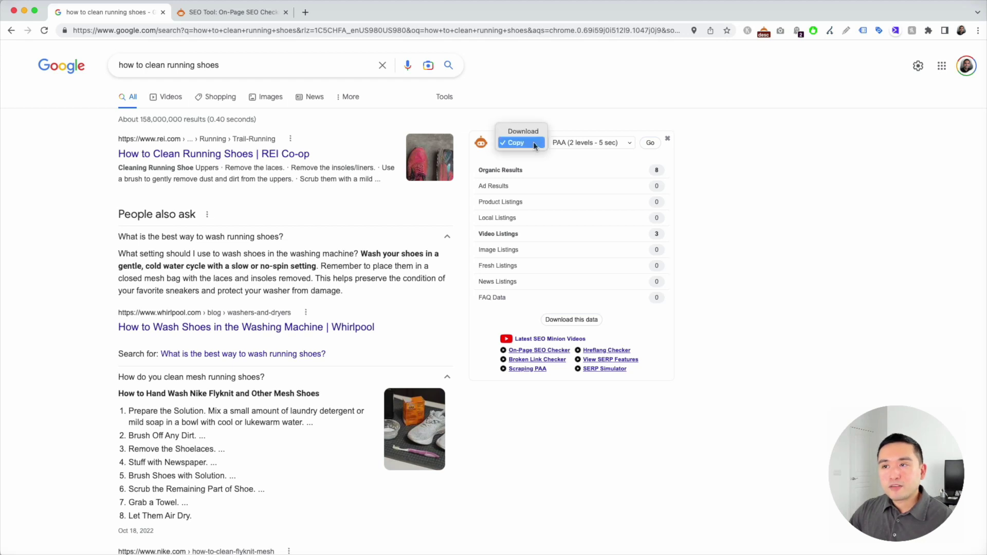
click(528, 132)
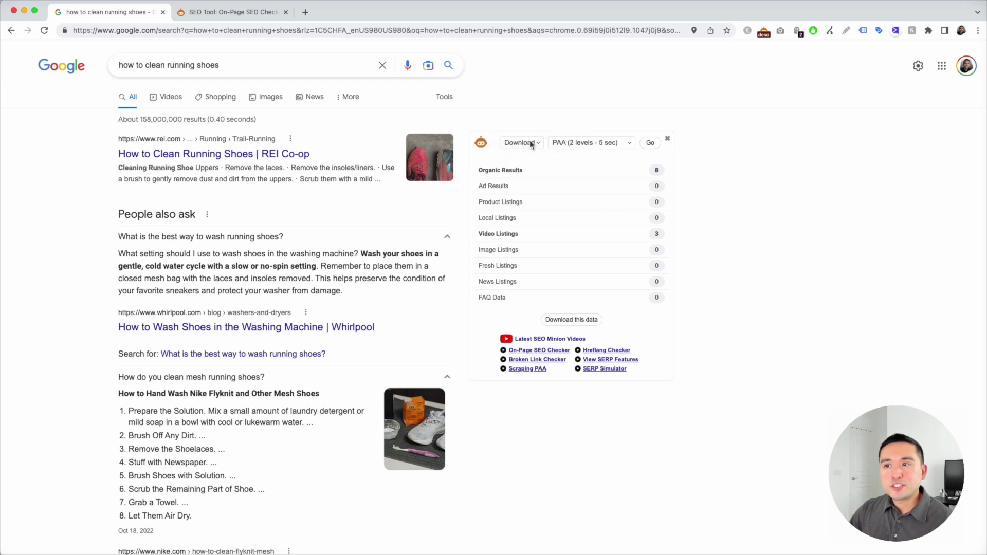
click(531, 144)
click(528, 153)
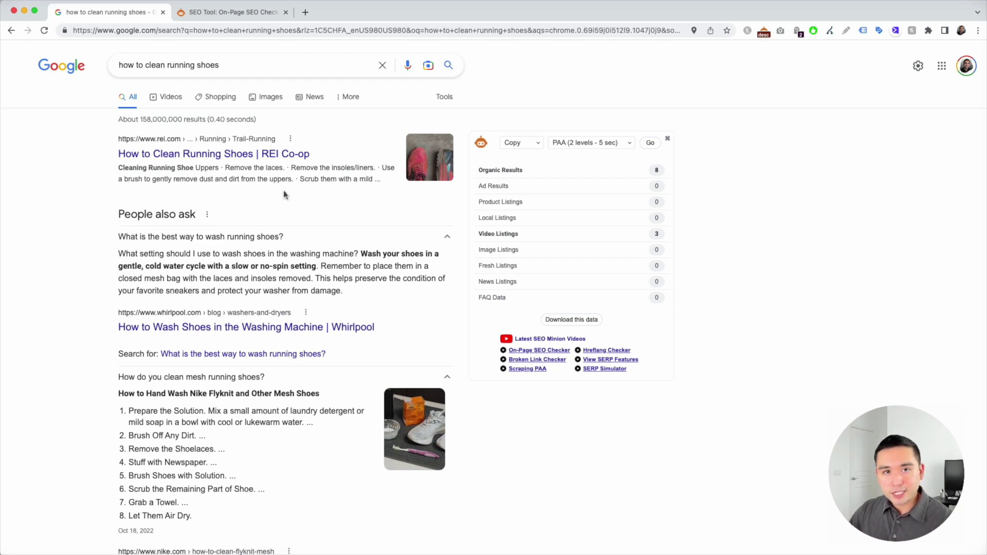
click(600, 143)
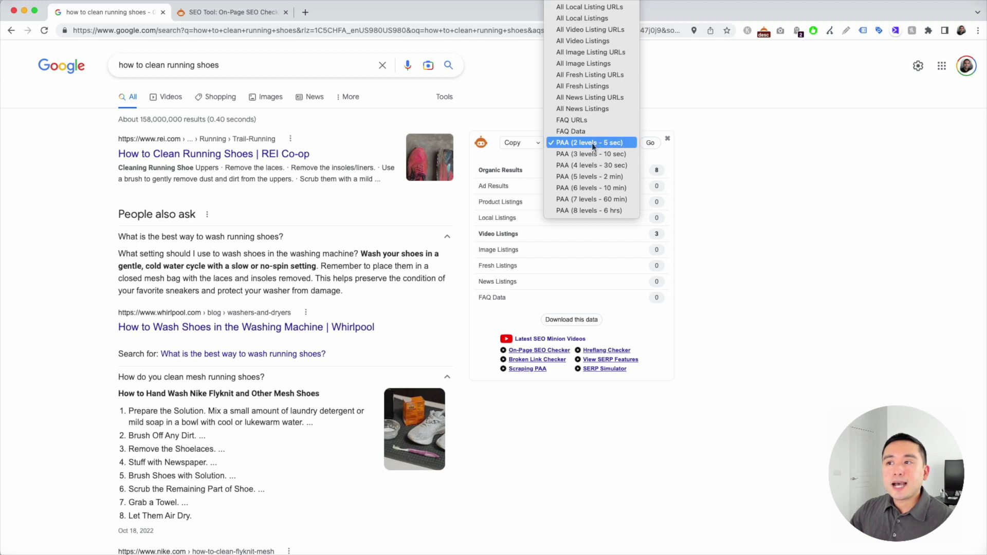
click(628, 143)
click(650, 144)
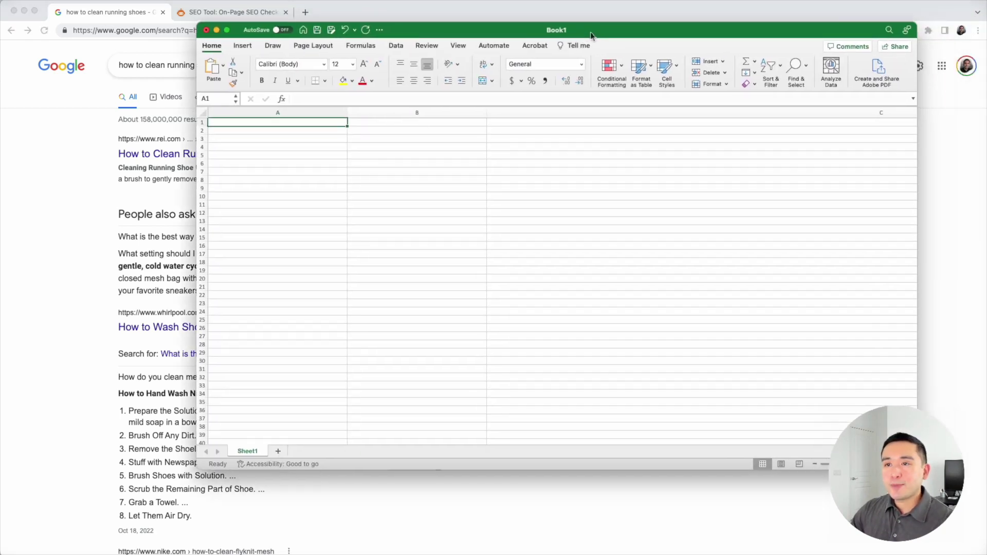
Paste the scraped PAA rows into Book1 at A1 and select the question and parent columns.
key(super+v)
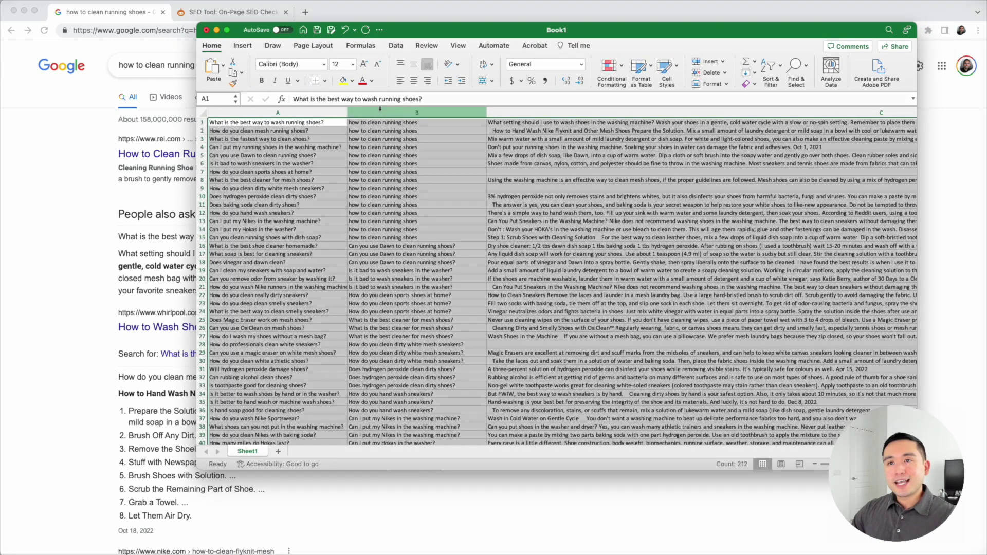
click(312, 164)
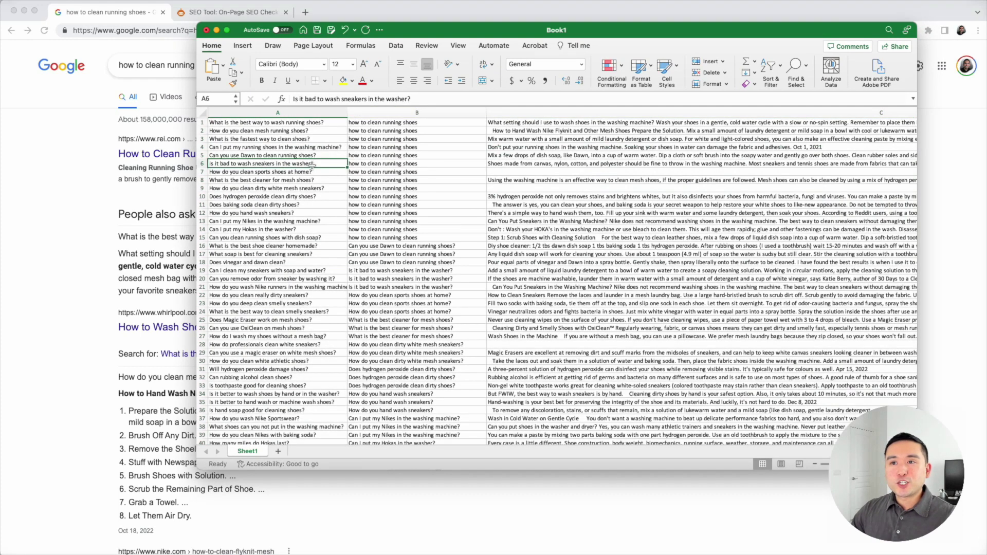
drag(312, 123, 285, 422)
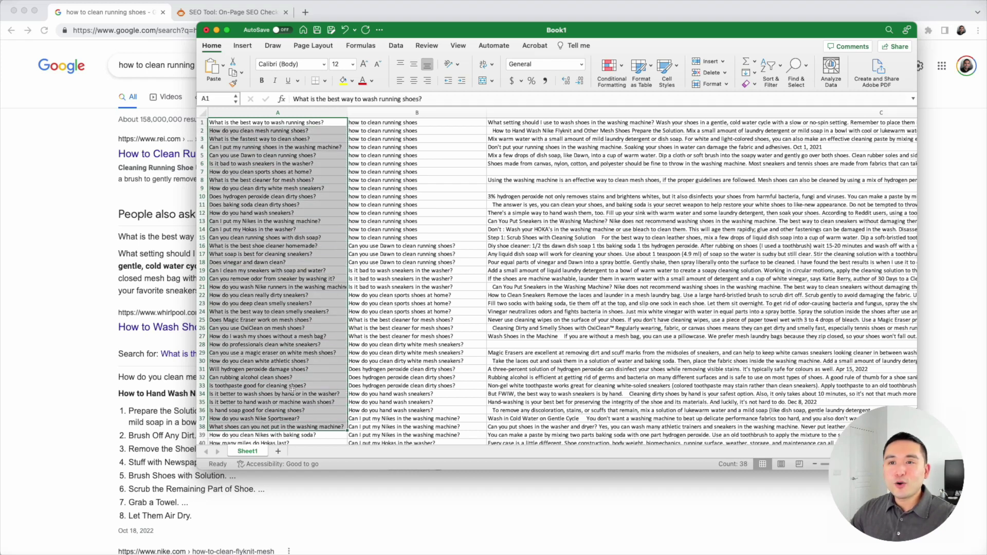
drag(440, 124, 437, 240)
drag(312, 121, 318, 242)
drag(597, 136, 594, 332)
Scroll across to the URL and page-title columns D and E, then back.
scroll(580, 158, right, 5)
scroll(579, 158, right, 10)
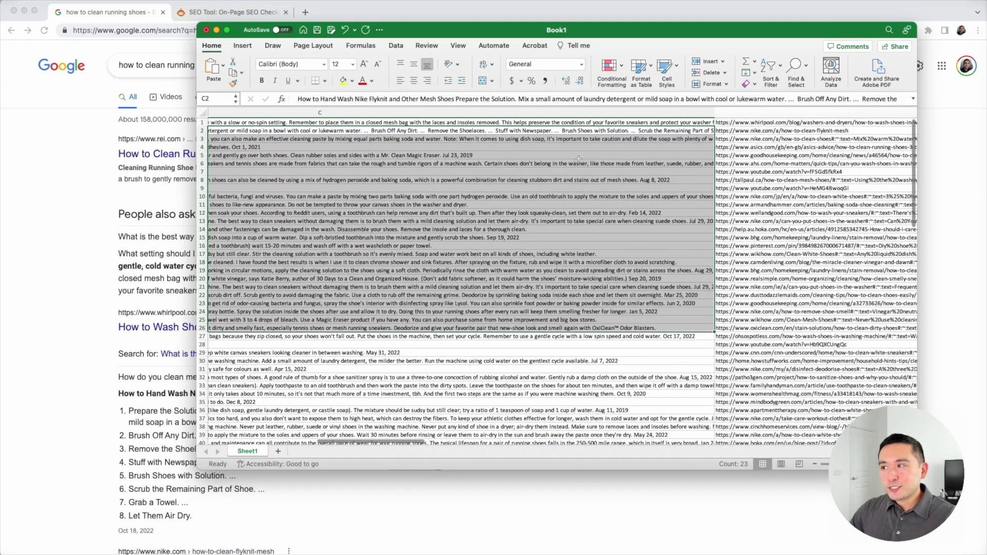
scroll(527, 172, right, 10)
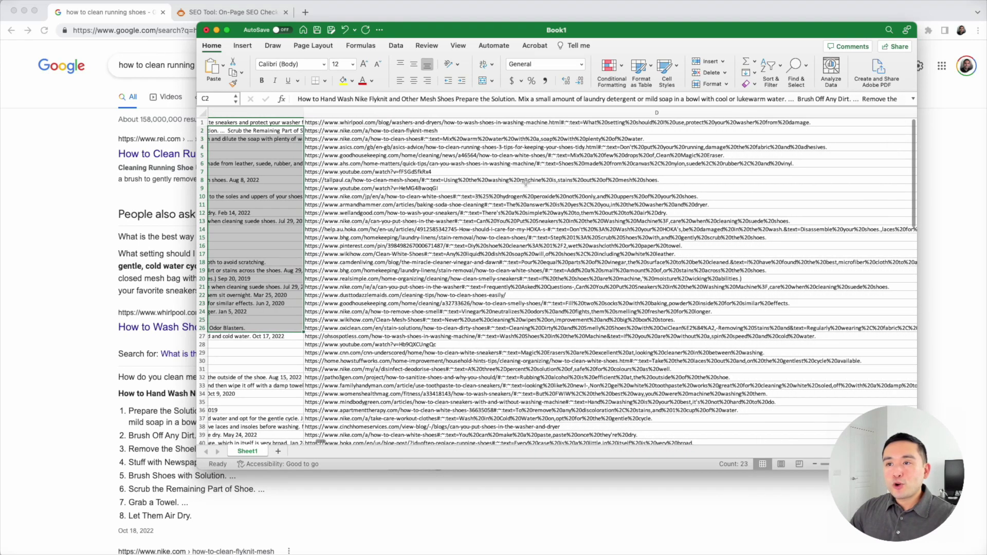
scroll(524, 180, right, 10)
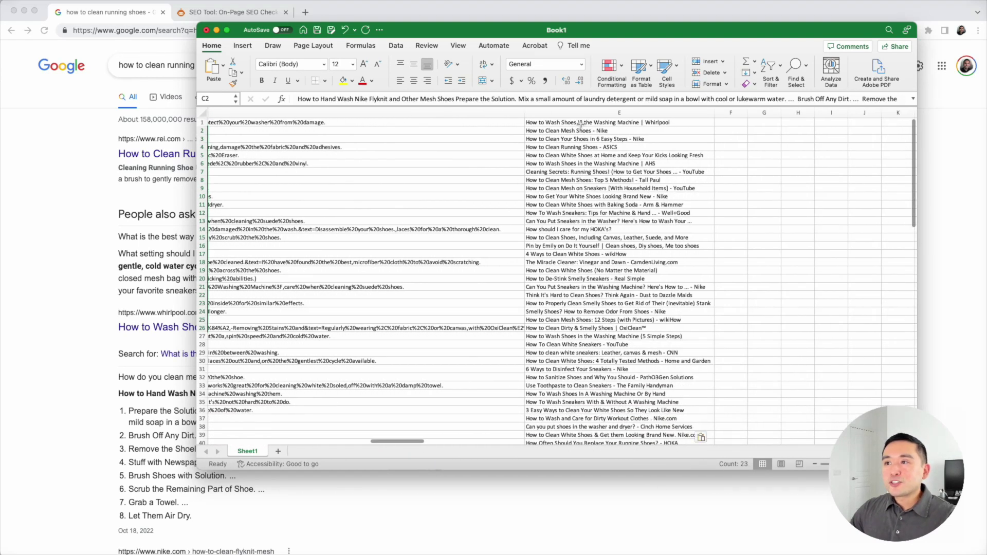
scroll(593, 271, left, 15)
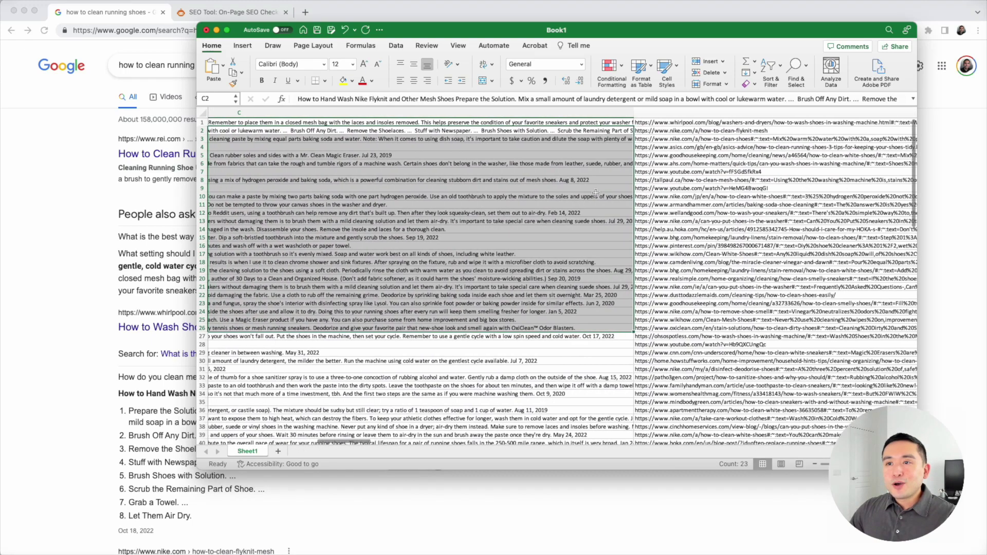
scroll(595, 193, left, 10)
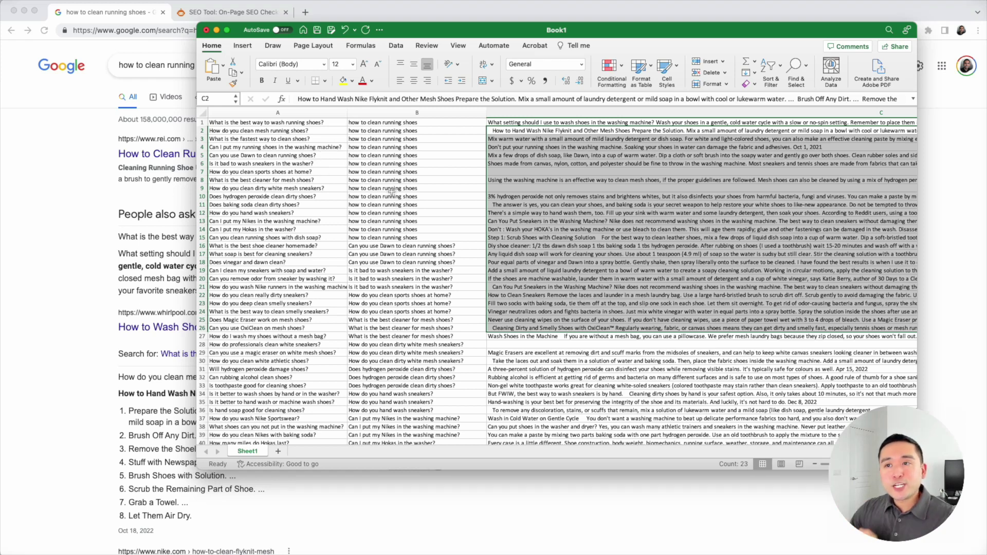
Select questions A1:A15, pick the washing-machine question in A4, and move the workbook aside.
drag(328, 122, 315, 238)
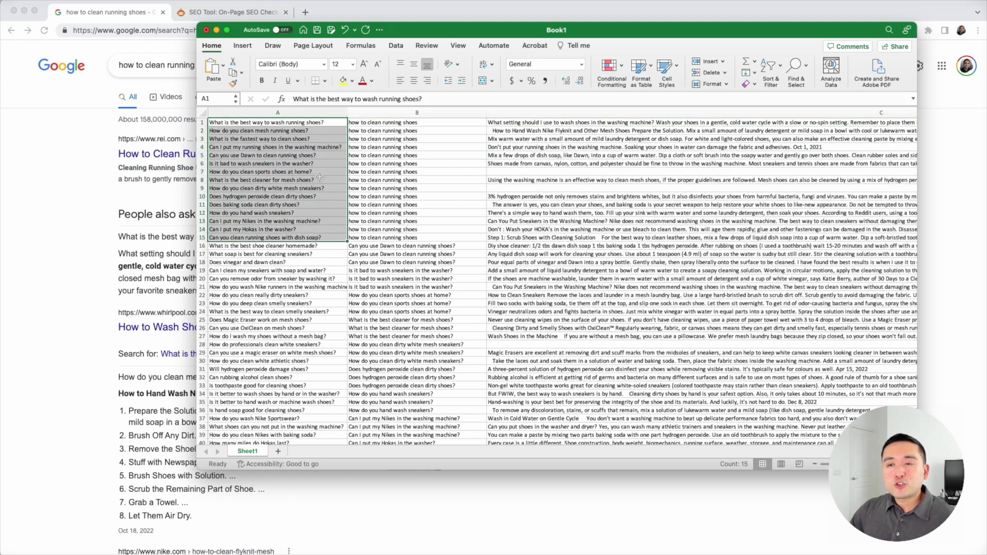
click(310, 147)
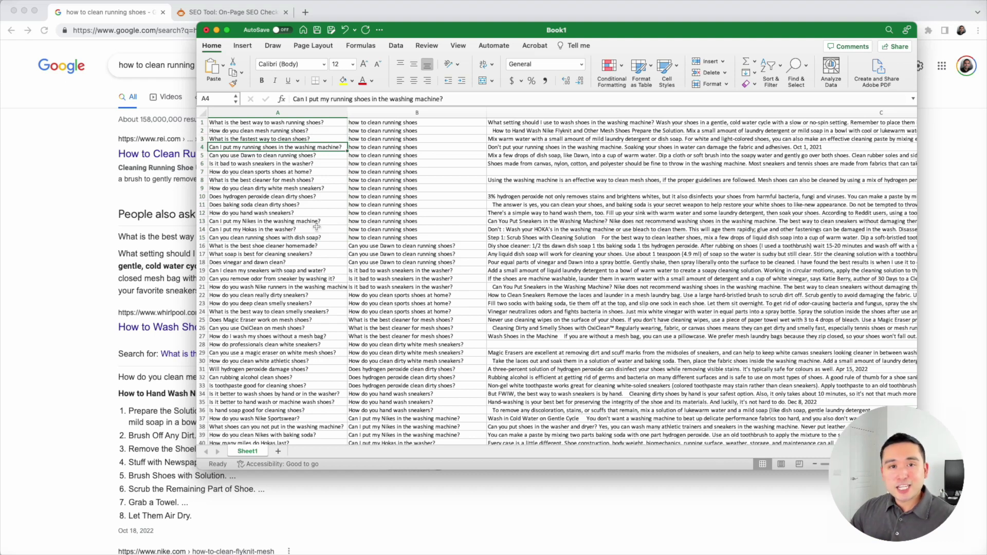
drag(448, 32, 592, 36)
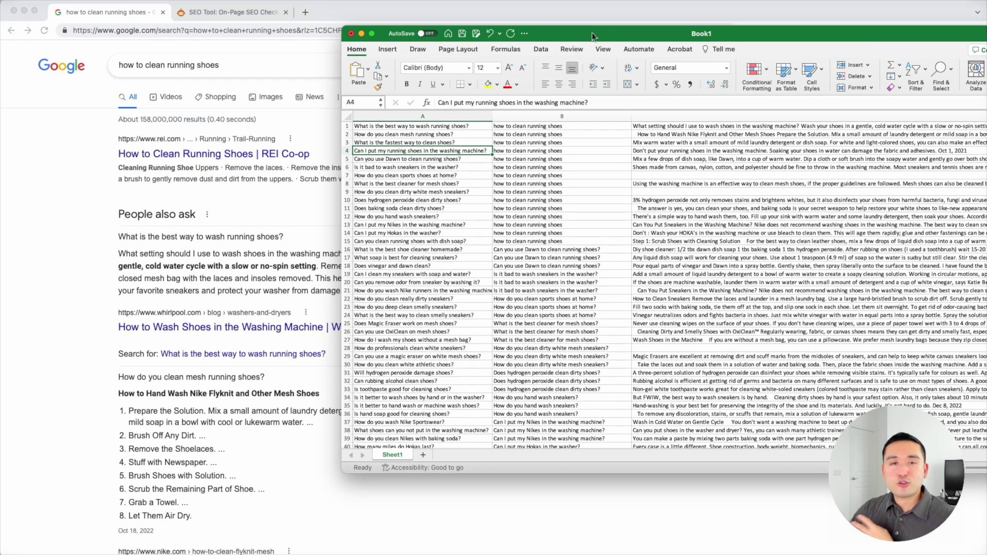
Open the PAA tree in a new tab, then glance back down the Google results.
click(603, 12)
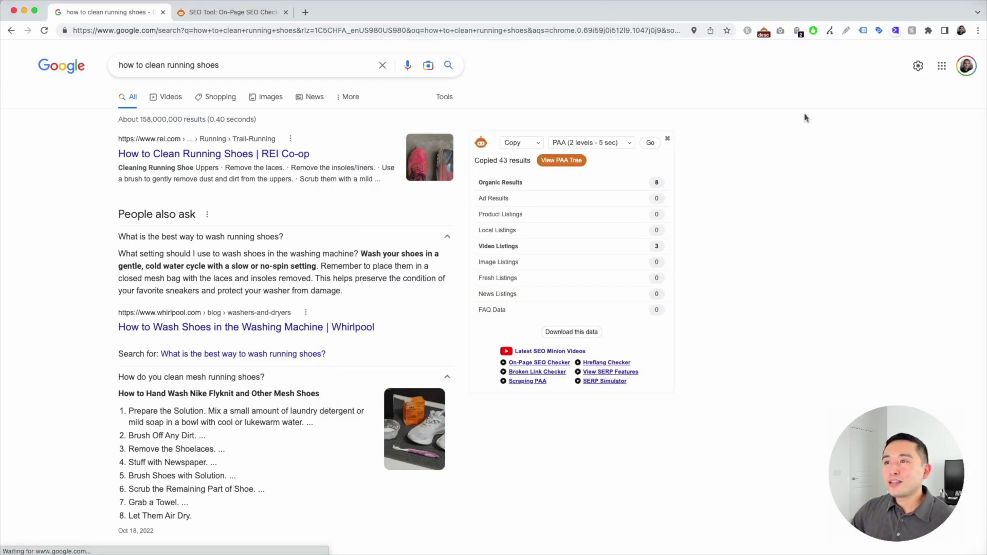
click(577, 163)
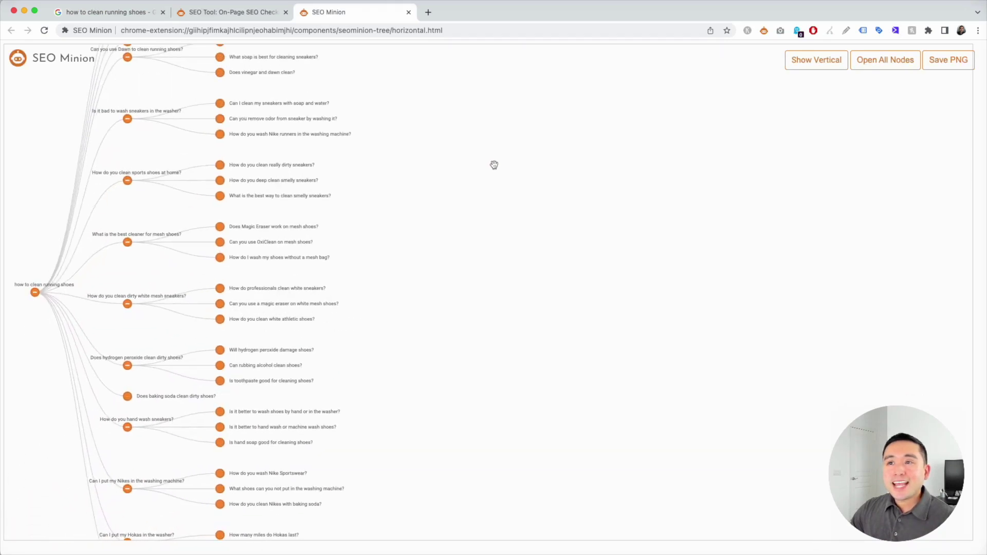
click(103, 14)
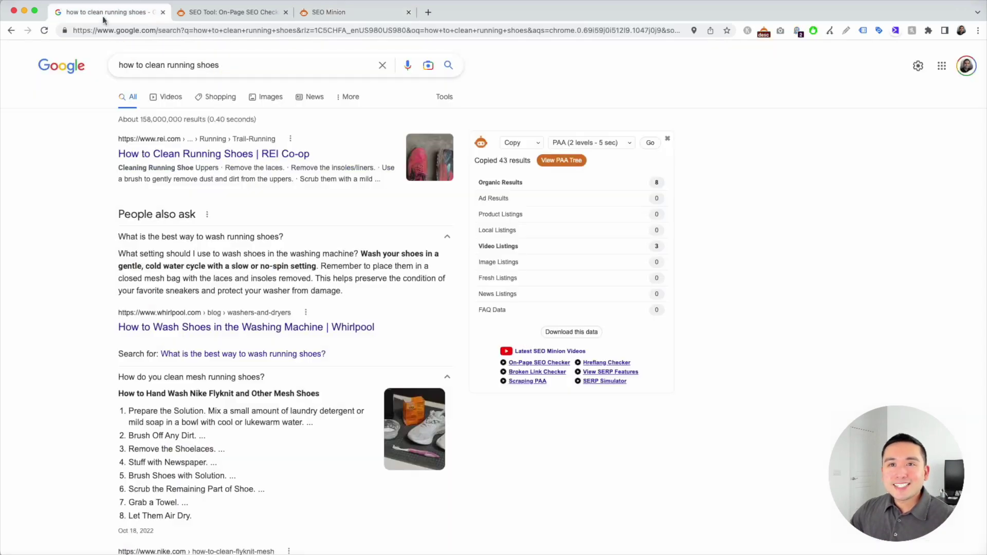
scroll(236, 168, down, 5)
scroll(236, 168, down, 10)
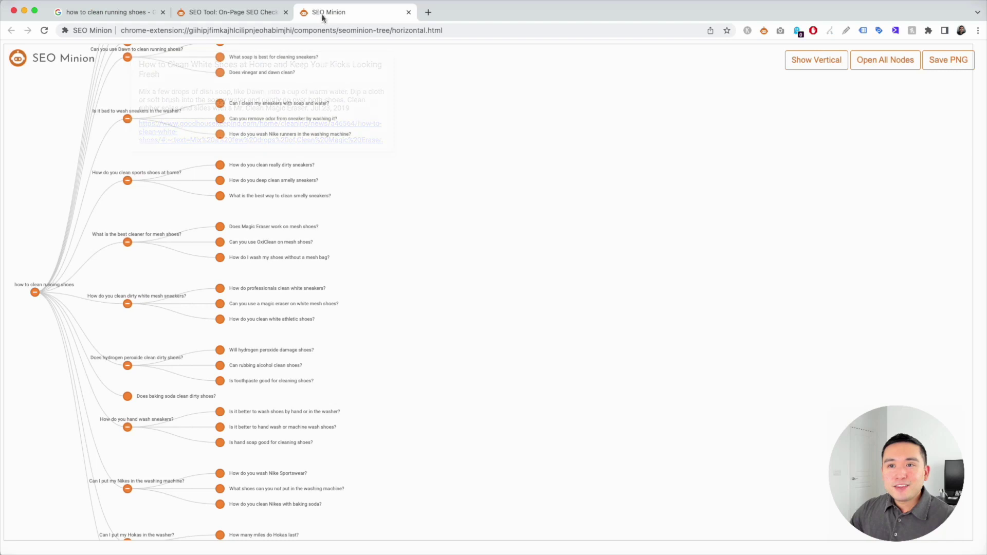
Compare the PAA tree with the Google results, scrolling through both before returning to the tree.
click(322, 12)
scroll(441, 185, down, 5)
drag(440, 187, 793, 428)
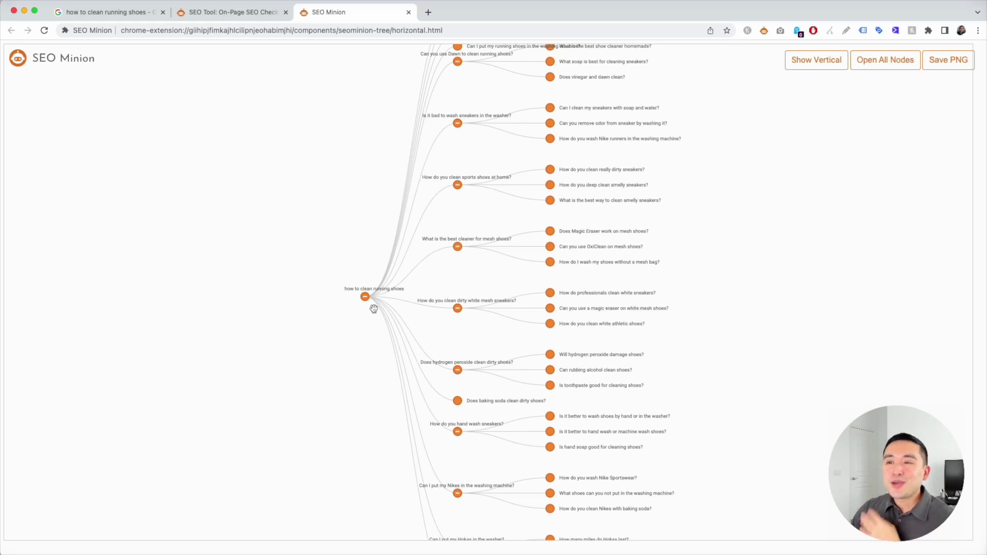
click(150, 8)
scroll(247, 223, down, 5)
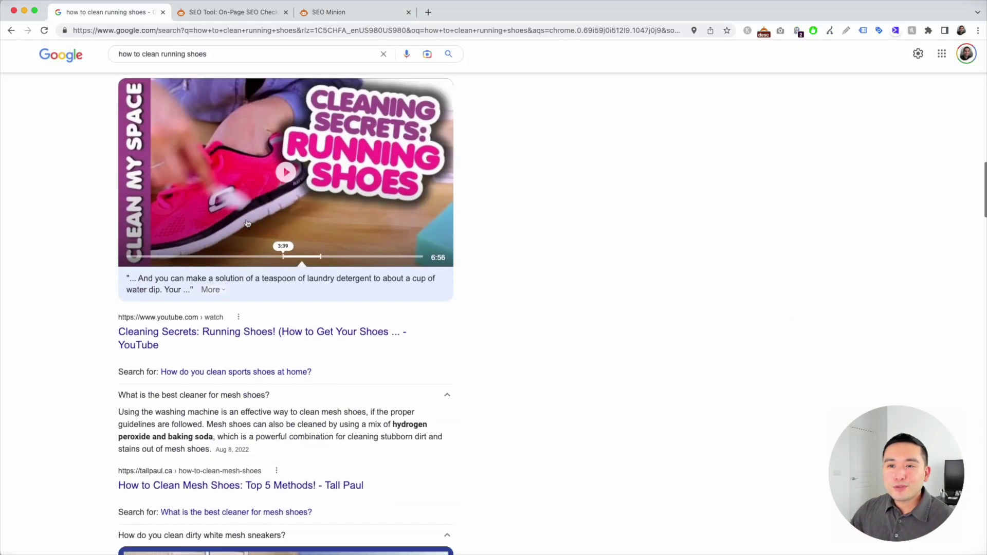
scroll(248, 223, down, 15)
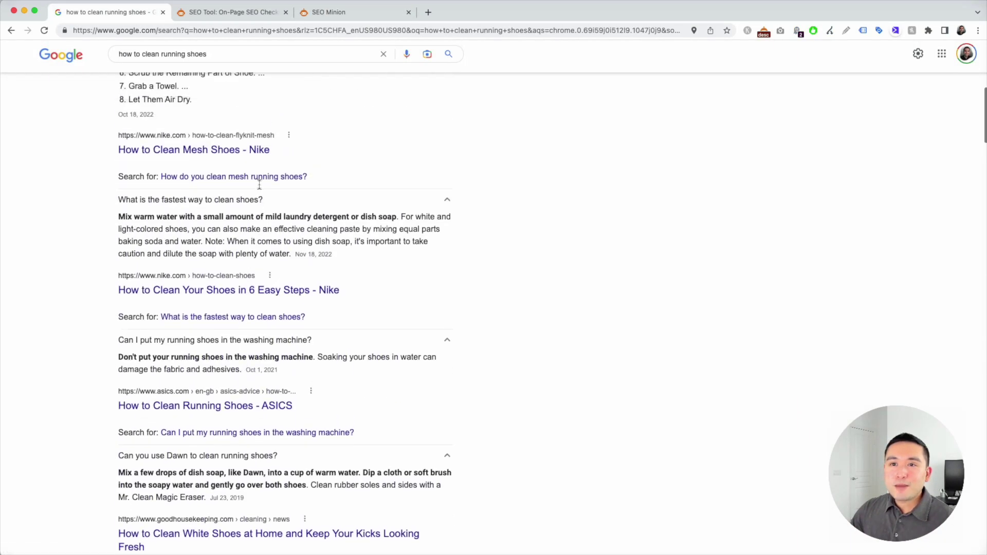
scroll(260, 185, up, 3)
click(326, 11)
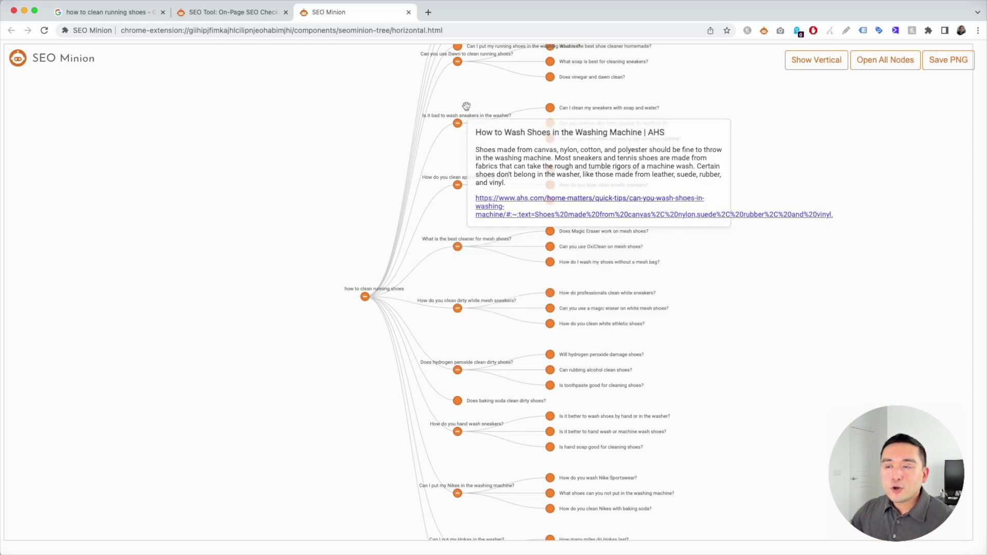
mouse_move(469, 329)
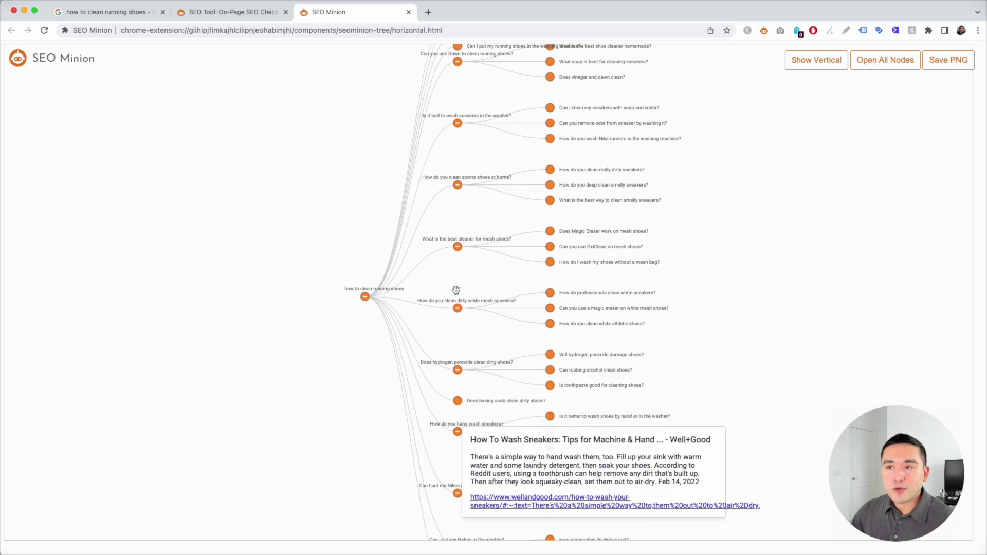
mouse_move(453, 98)
mouse_move(473, 411)
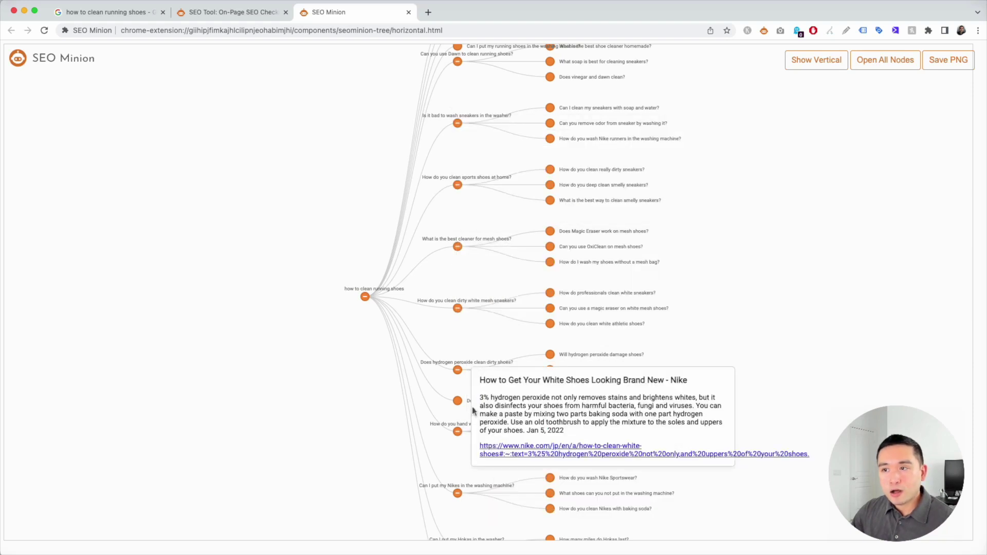
mouse_move(517, 247)
mouse_move(551, 201)
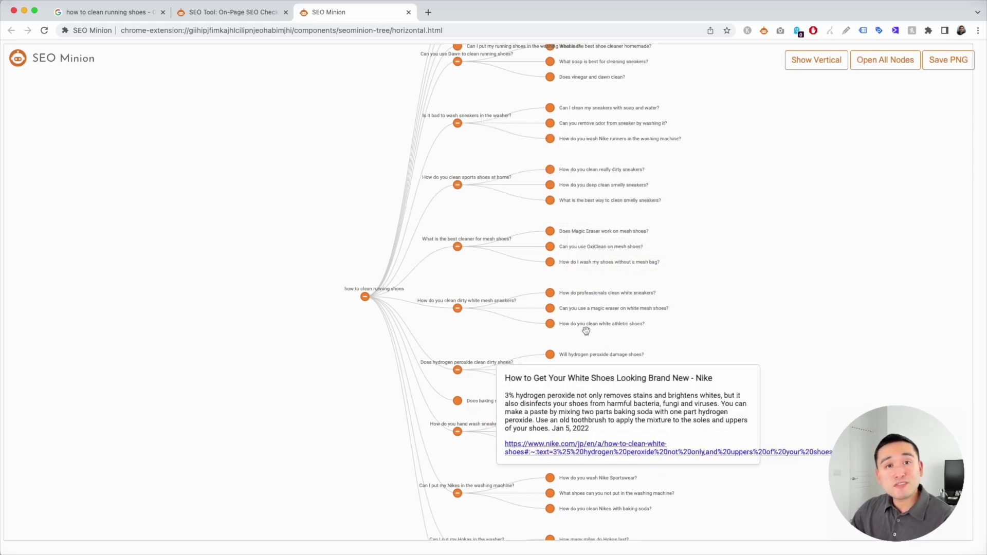
mouse_move(562, 295)
scroll(455, 270, up, 5)
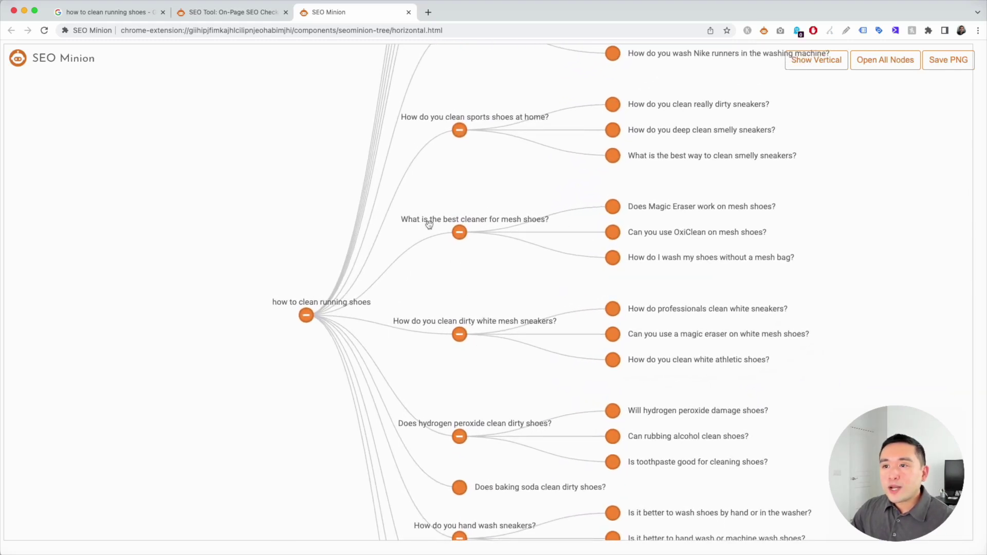
mouse_move(494, 222)
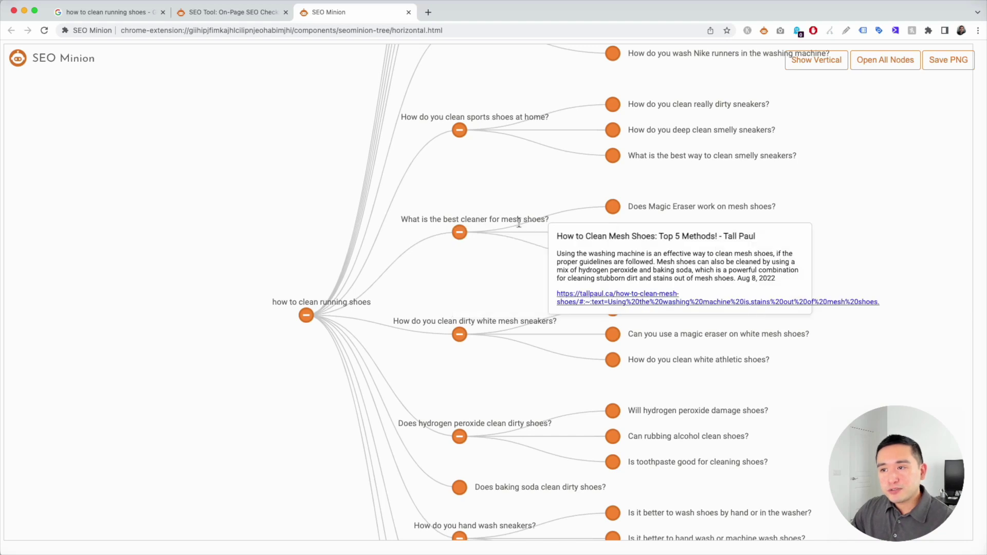
mouse_move(630, 207)
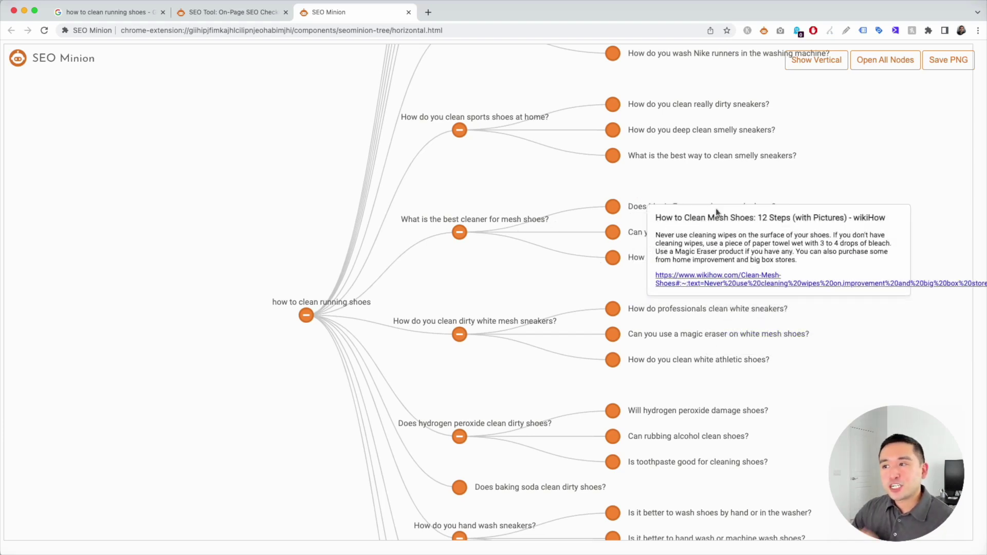
mouse_move(731, 239)
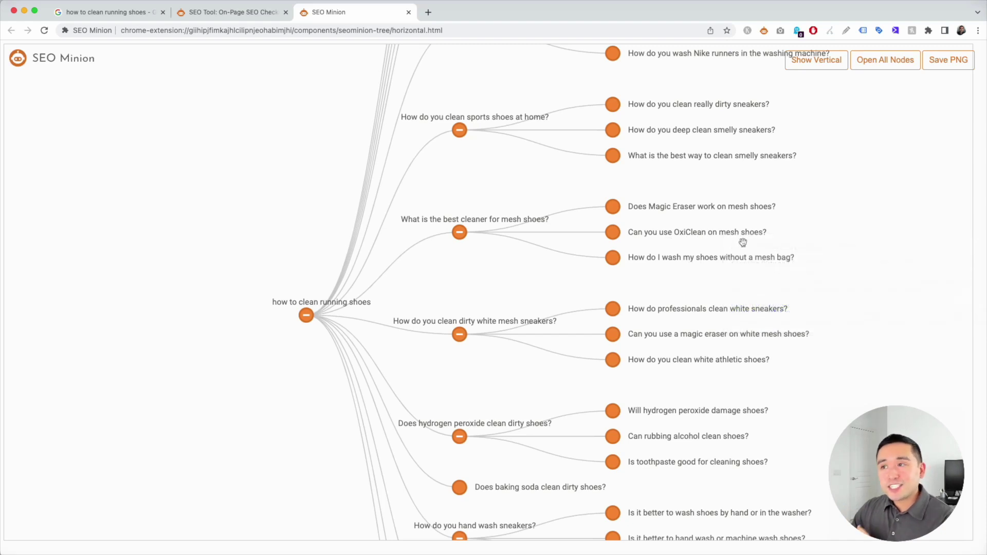
Pan the tree down to the Nikes, Hokas and dish soap branches, previewing the lower questions' answers.
drag(530, 391, 515, 174)
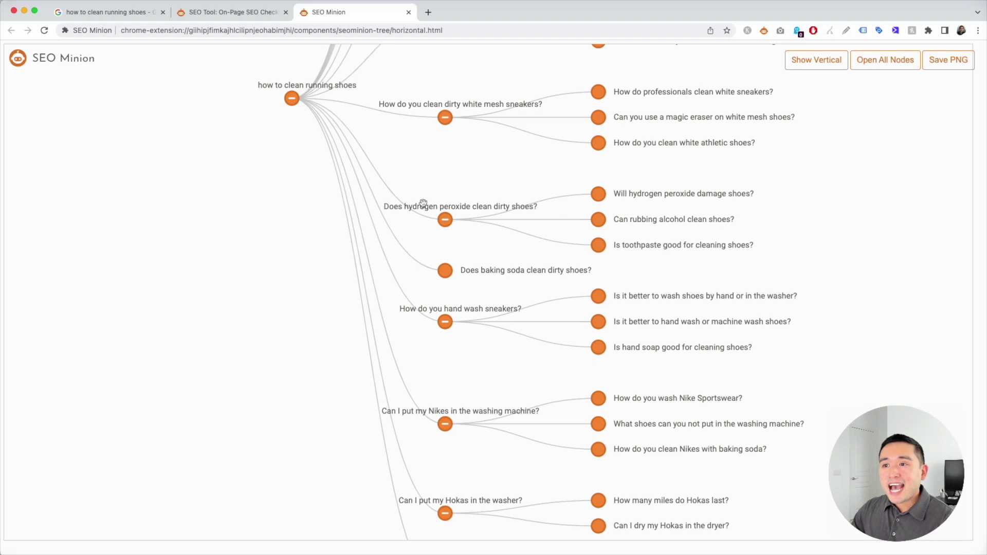
mouse_move(507, 205)
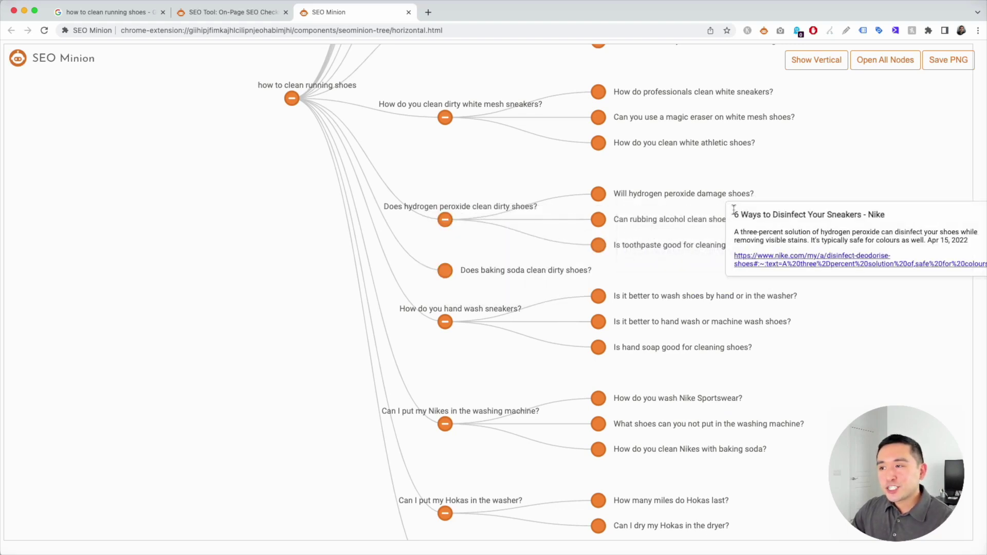
mouse_move(710, 230)
mouse_move(670, 209)
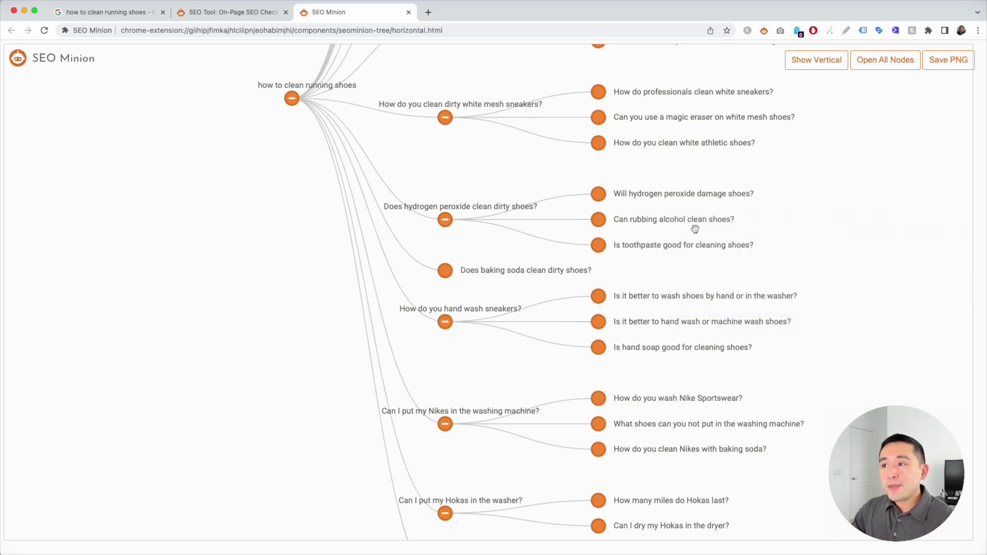
mouse_move(748, 249)
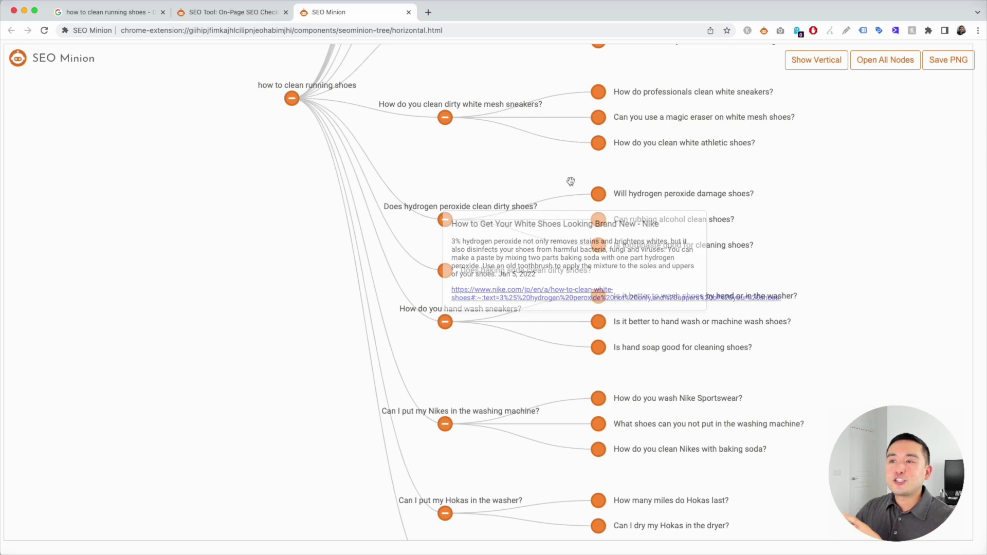
drag(502, 367, 505, 307)
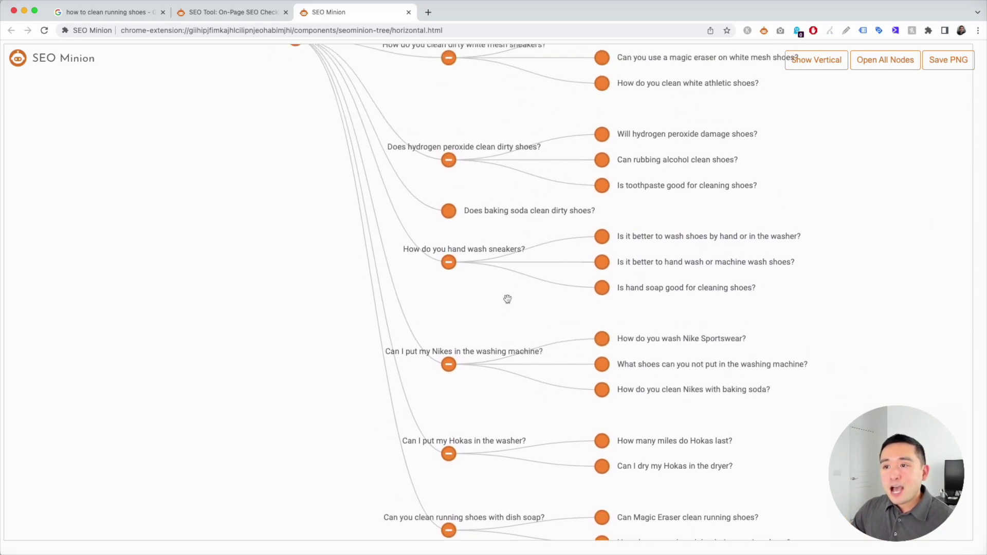
mouse_move(471, 252)
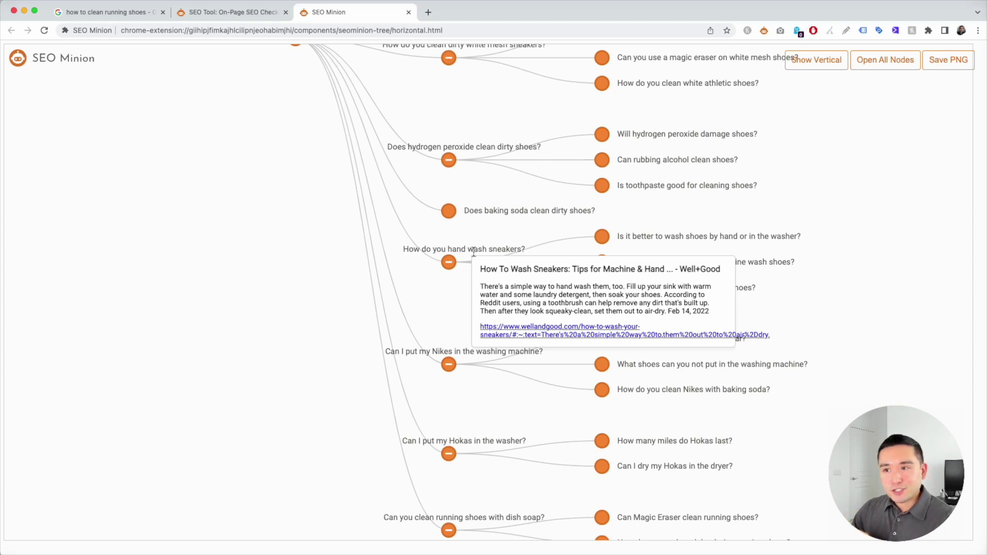
Collapse the hand-wash, hydrogen peroxide, dirty white mesh and Nikes washing machine branches.
click(449, 262)
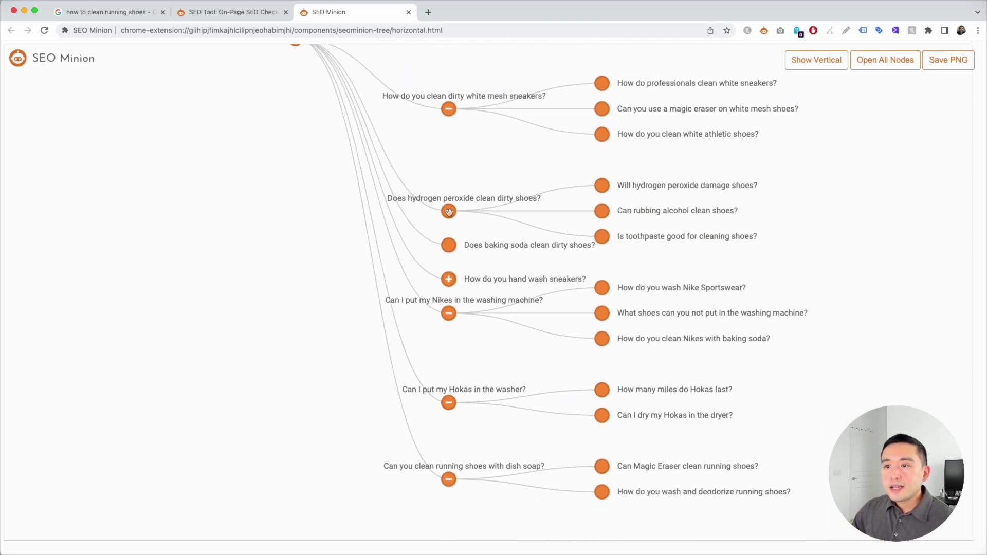
click(449, 211)
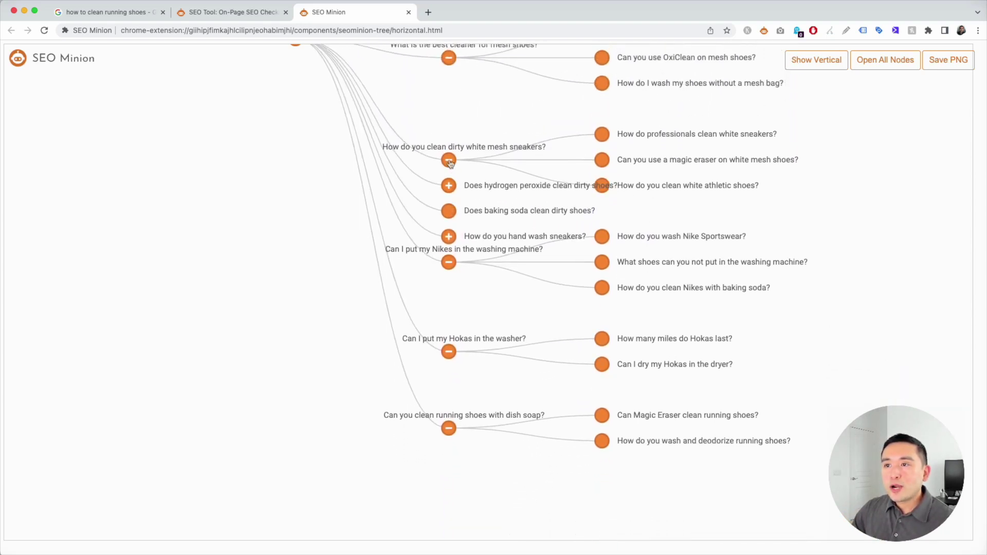
click(449, 161)
click(456, 219)
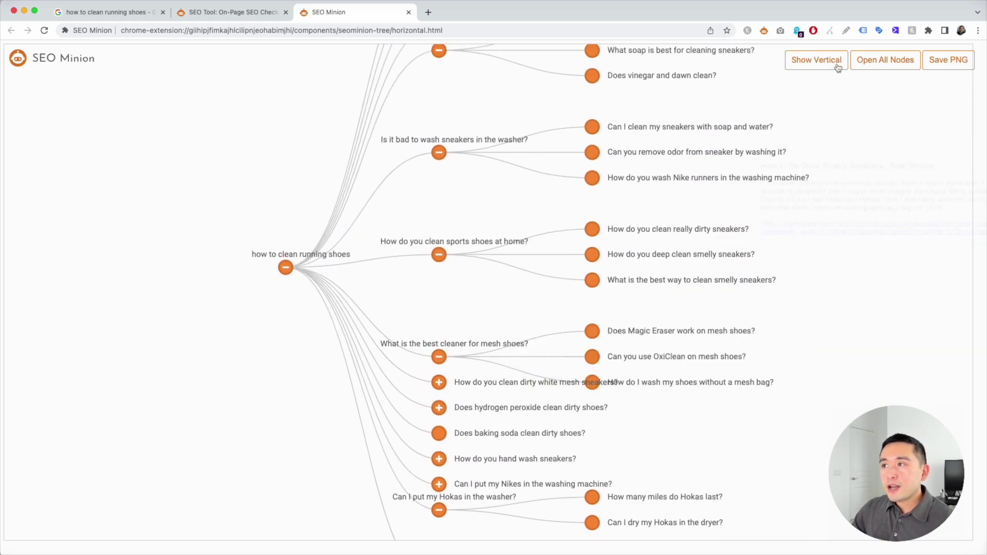
Switch to vertical and back to horizontal layout, collapse two mesh branches, then open all nodes.
click(811, 67)
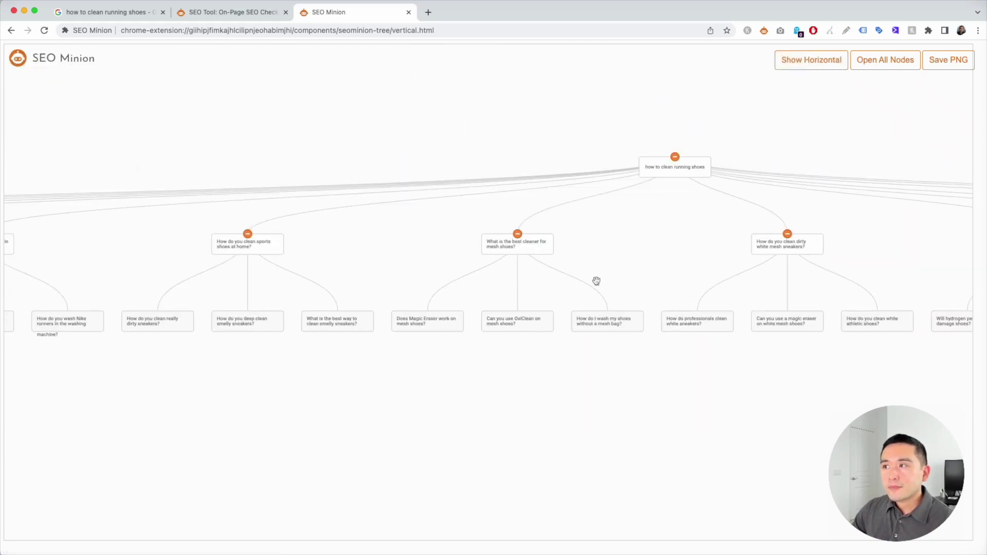
click(820, 67)
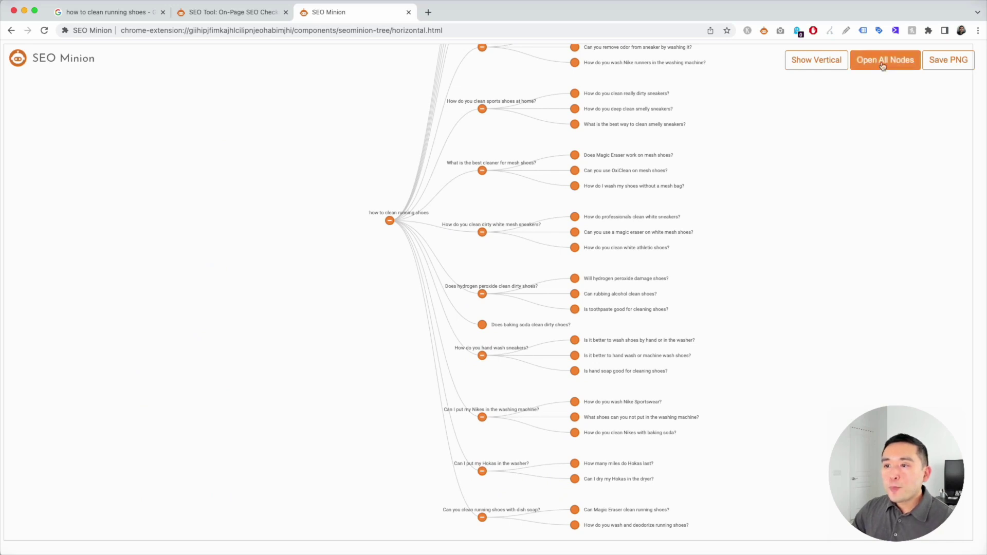
click(482, 170)
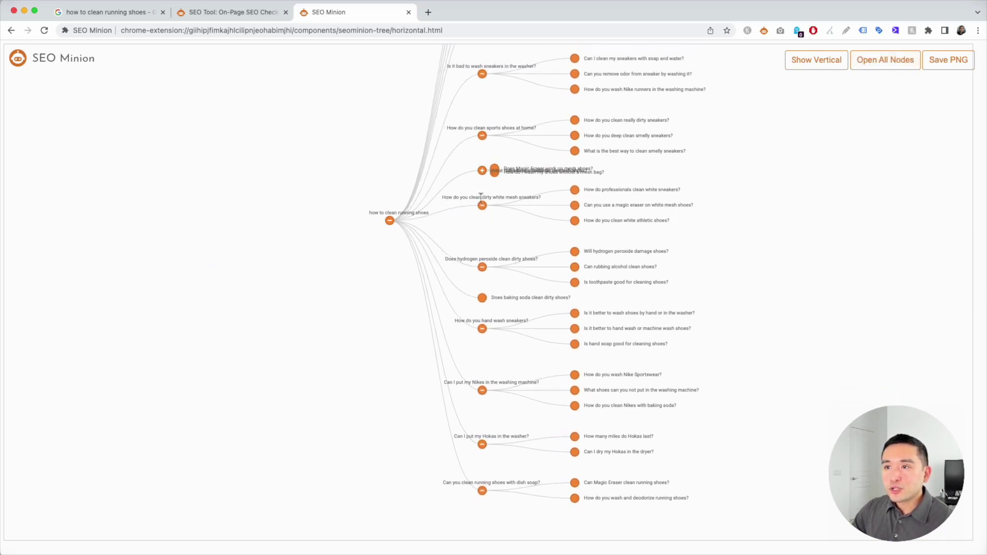
click(482, 205)
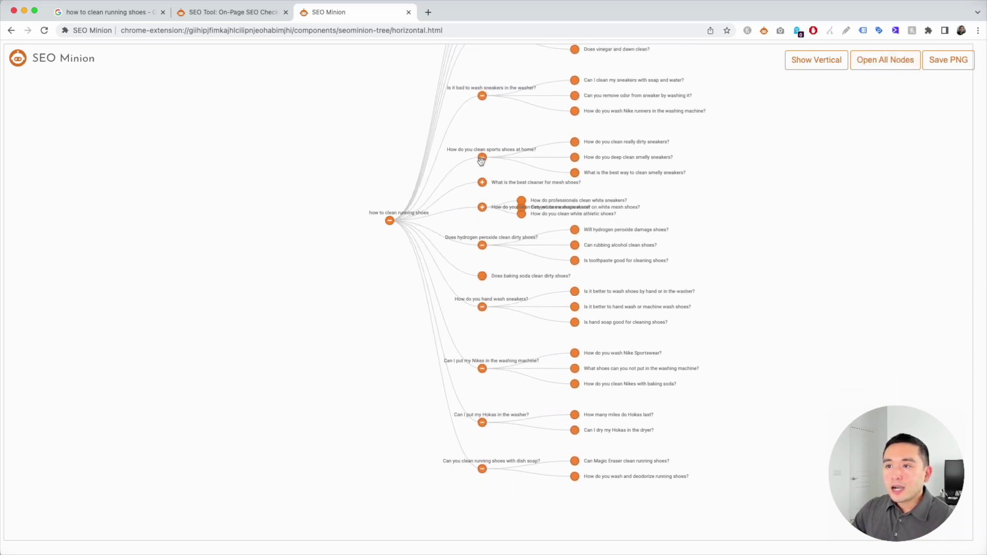
click(886, 62)
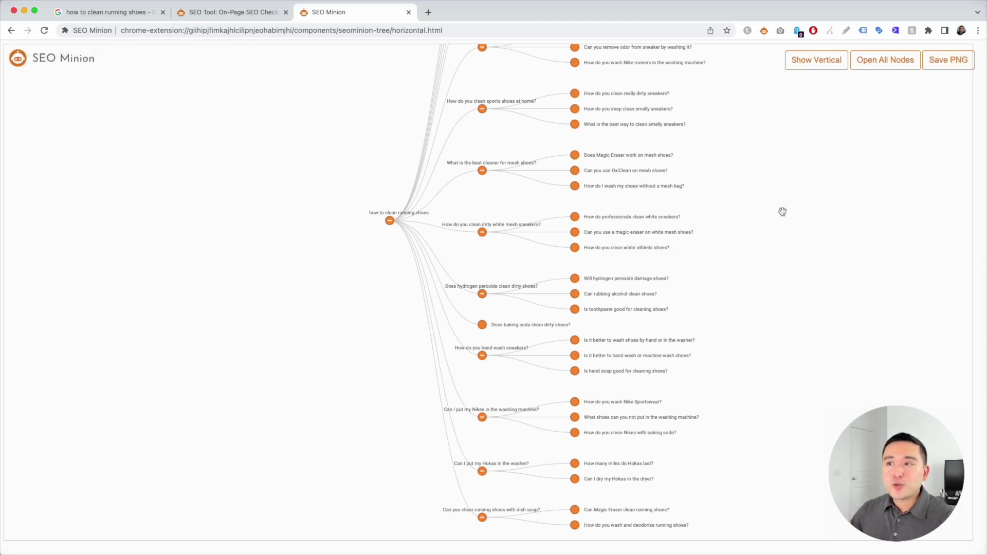
drag(745, 149, 780, 219)
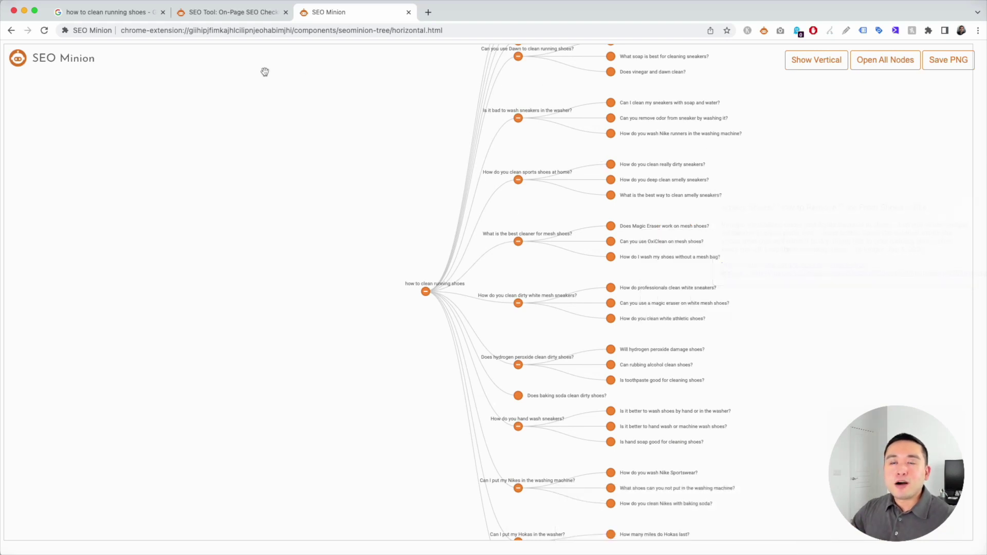
click(131, 15)
scroll(217, 173, up, 5)
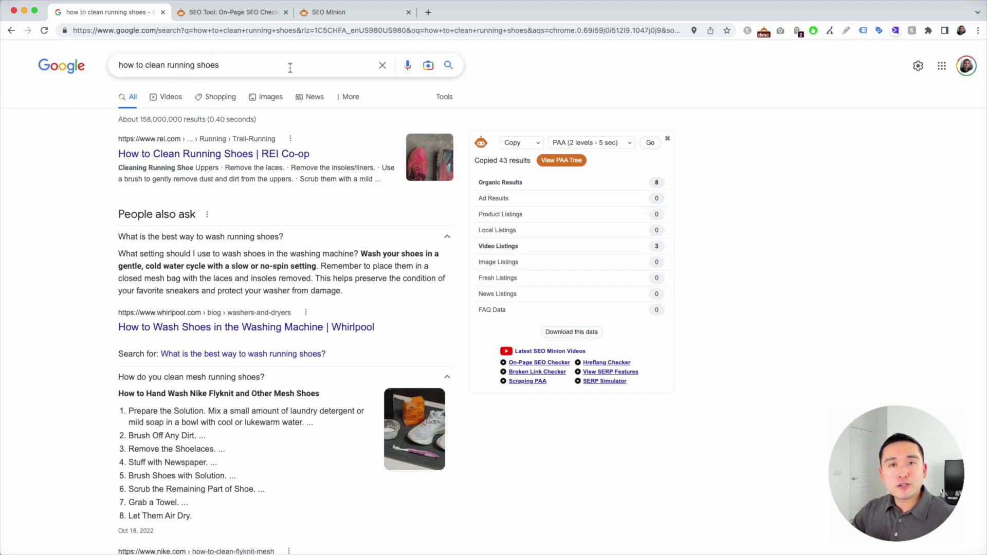
click(319, 15)
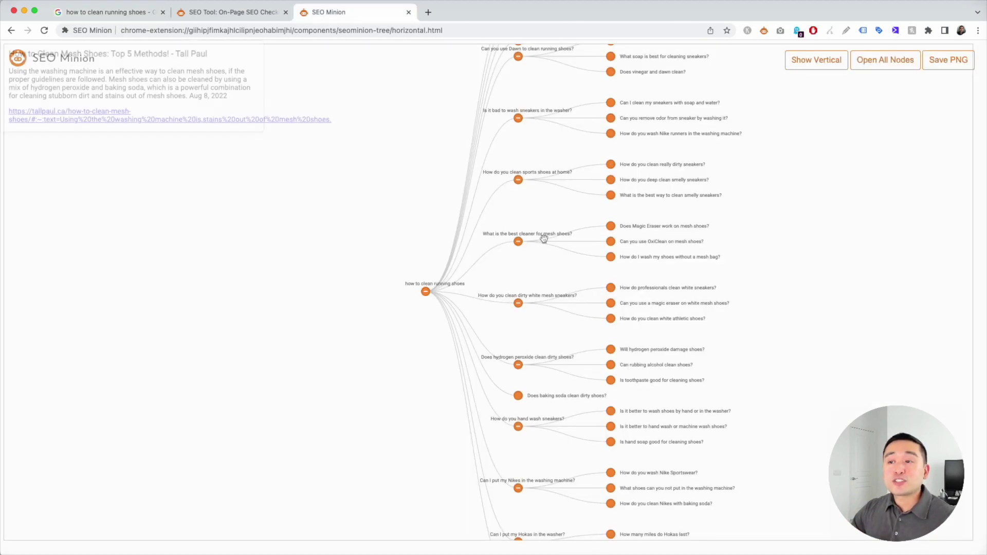
mouse_move(644, 210)
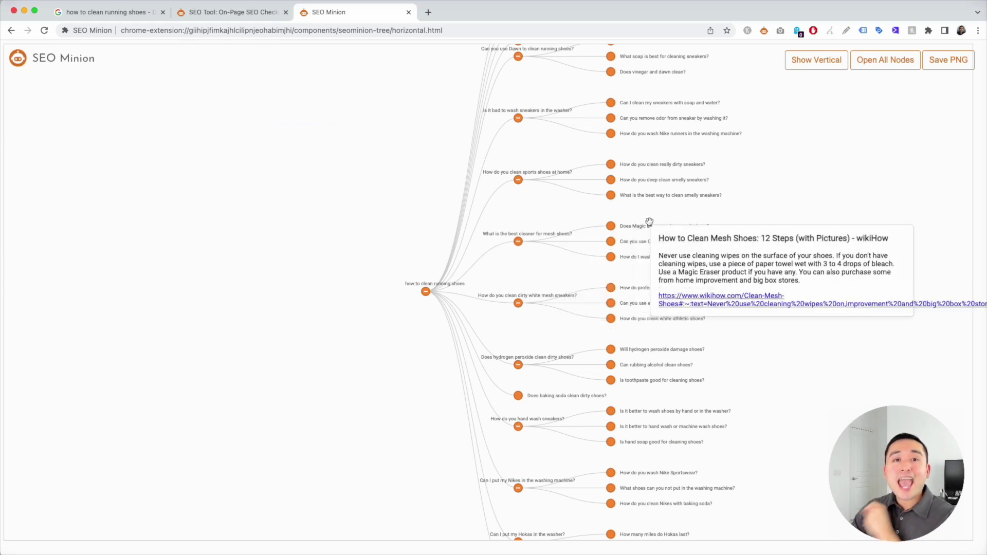